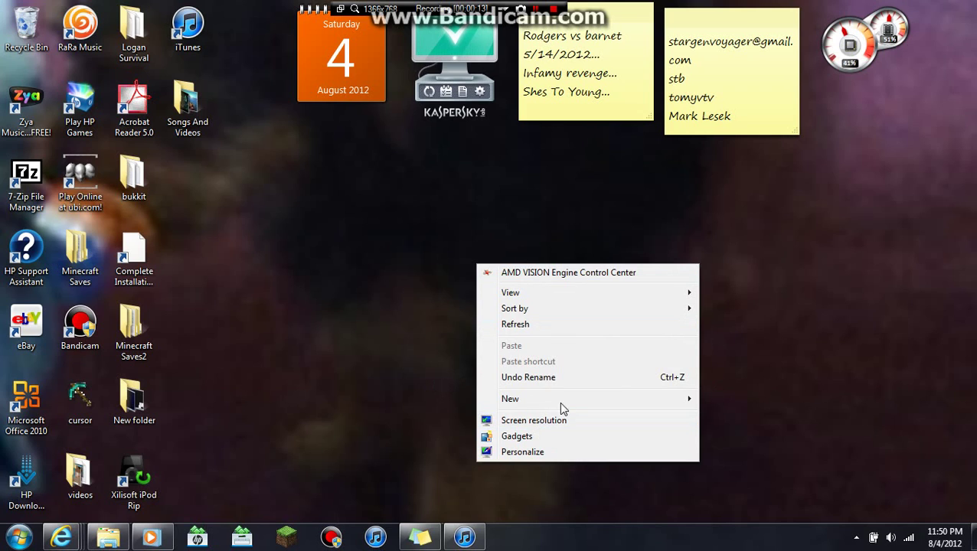
Step: Create a new folder on the desktop and delete it again
{"action": "mouse_move", "coordinate": [568, 404]}
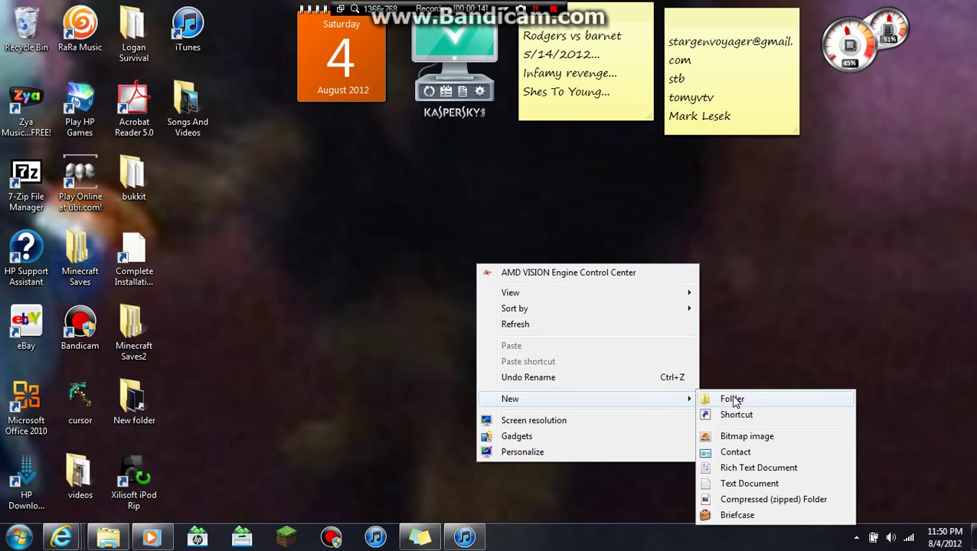
{"action": "left_click", "coordinate": [735, 399]}
{"action": "key", "text": "BackSpace"}
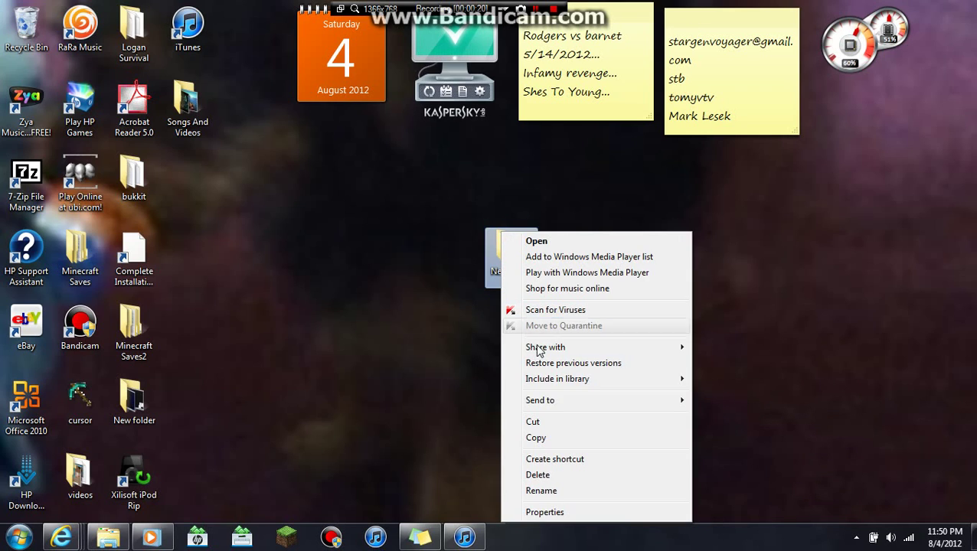
{"action": "left_click", "coordinate": [542, 475]}
{"action": "left_click", "coordinate": [558, 329]}
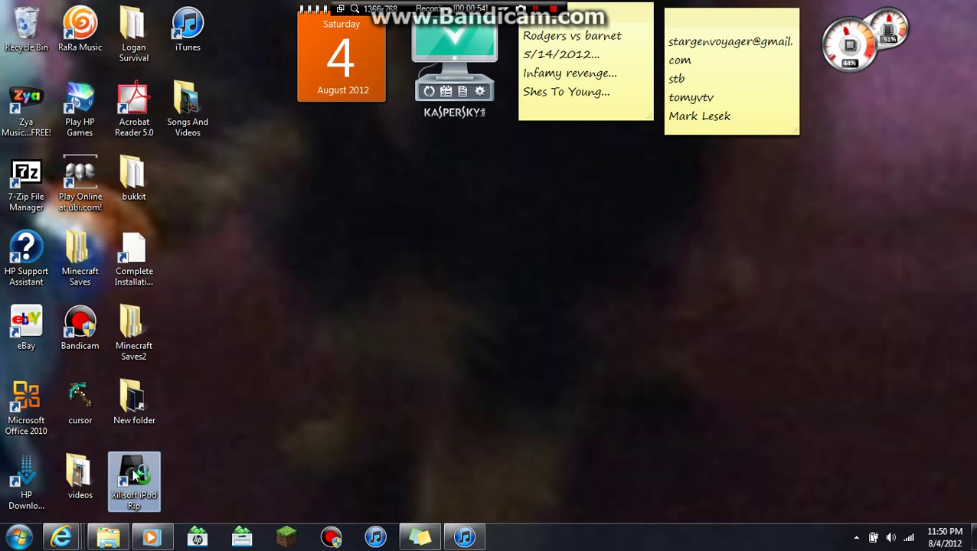
Step: Launch Xilisoft iPod Rip, agreeing to close the running iTunes, and reposition its window higher on the desktop
{"action": "double_click", "coordinate": [134, 474]}
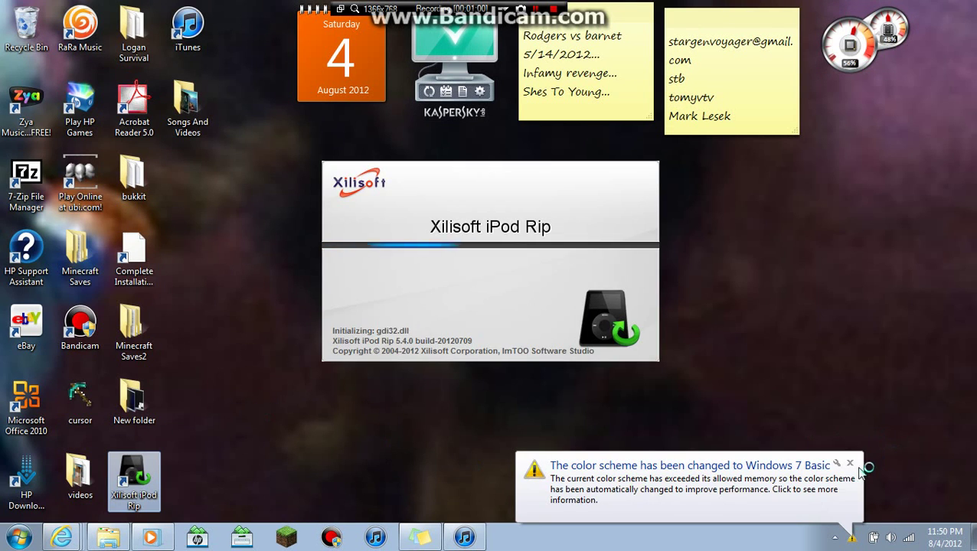
{"action": "left_click", "coordinate": [859, 467]}
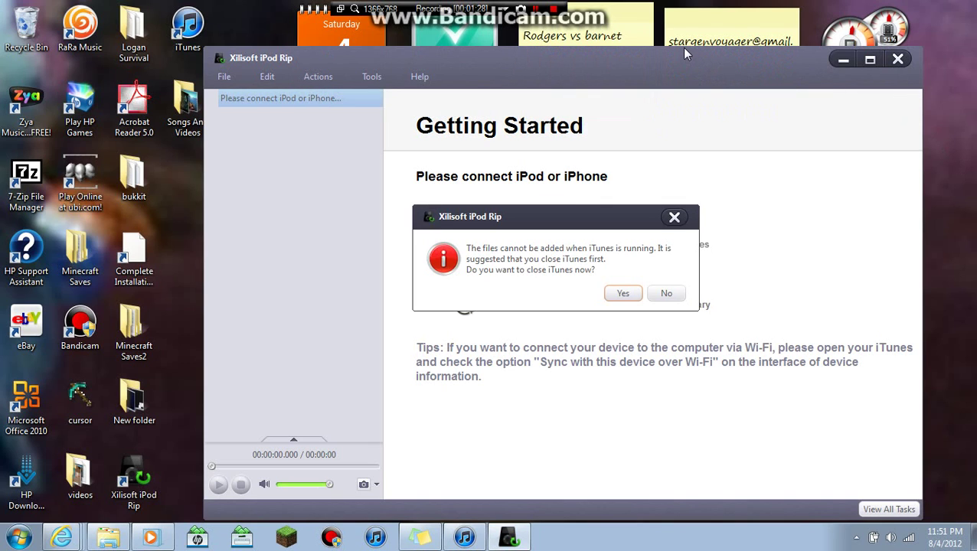
{"action": "left_click", "coordinate": [632, 297]}
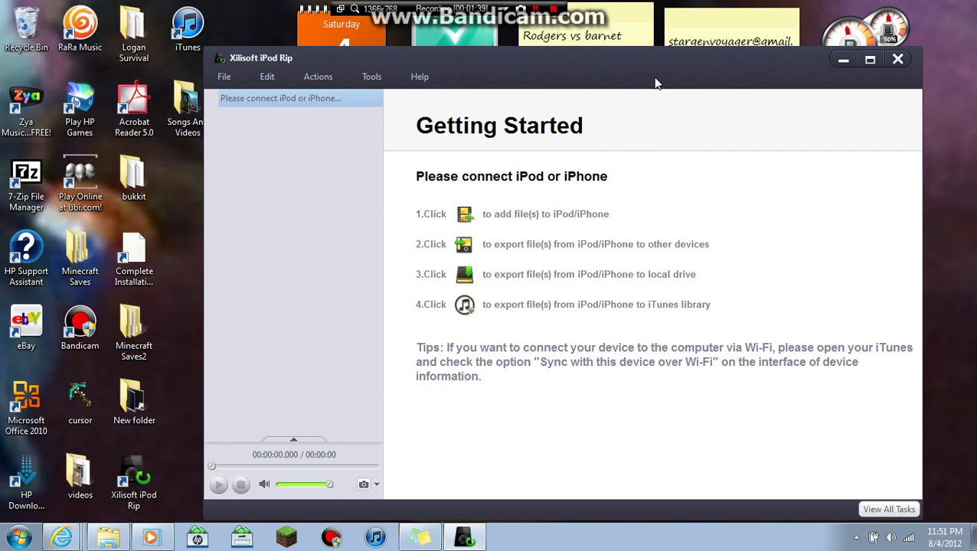
{"action": "left_click_drag", "start_coordinate": [649, 67], "coordinate": [624, 23]}
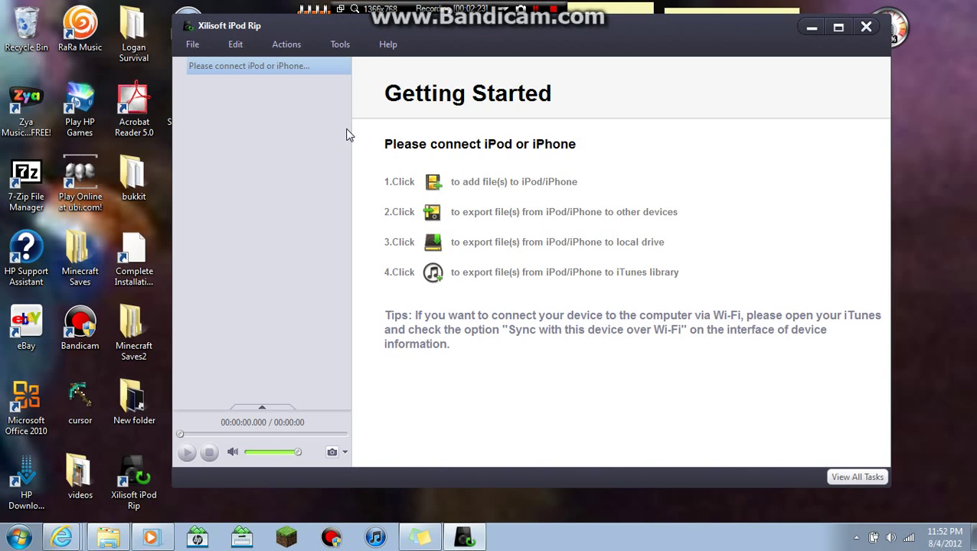
{"action": "left_click", "coordinate": [192, 45]}
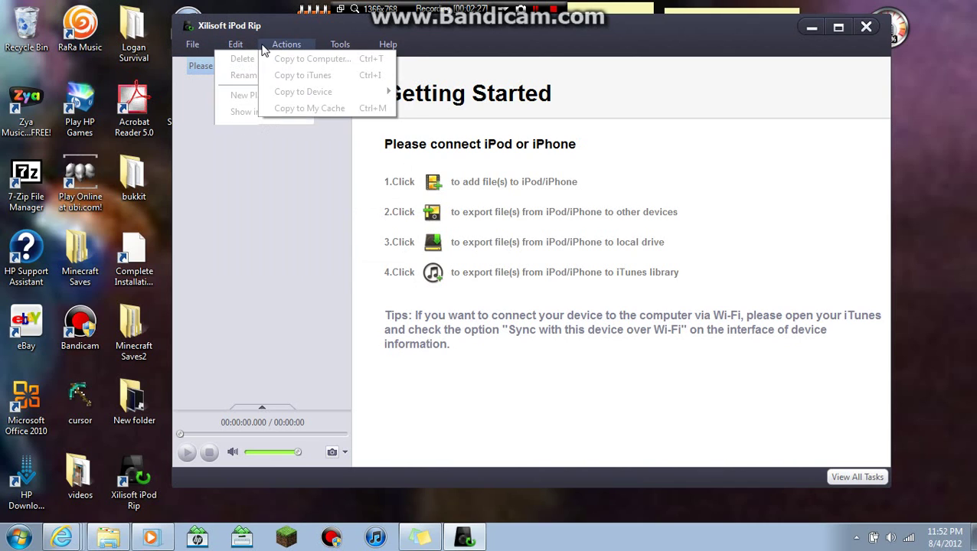
{"action": "mouse_move", "coordinate": [342, 46]}
{"action": "left_click", "coordinate": [387, 44]}
{"action": "left_click", "coordinate": [244, 74]}
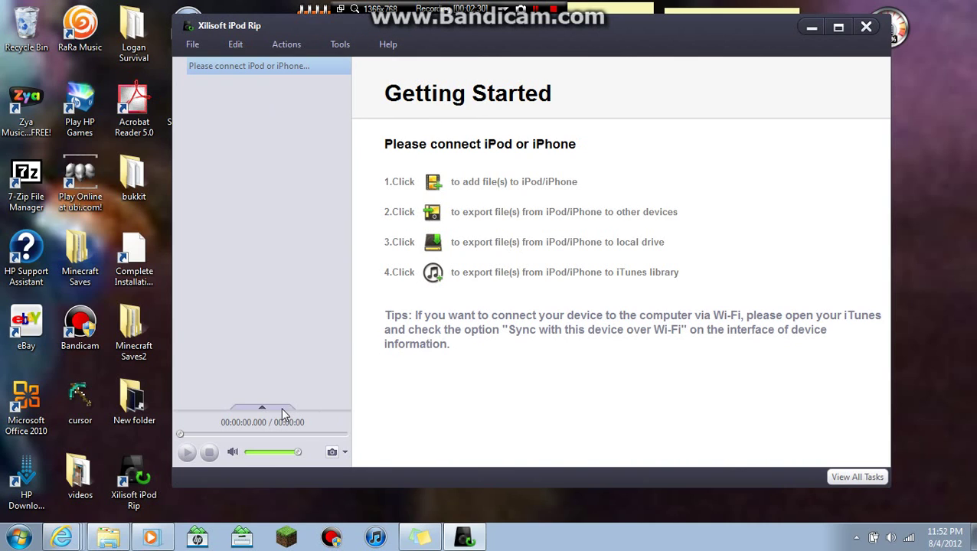
{"action": "left_click", "coordinate": [280, 411]}
{"action": "left_click", "coordinate": [261, 269]}
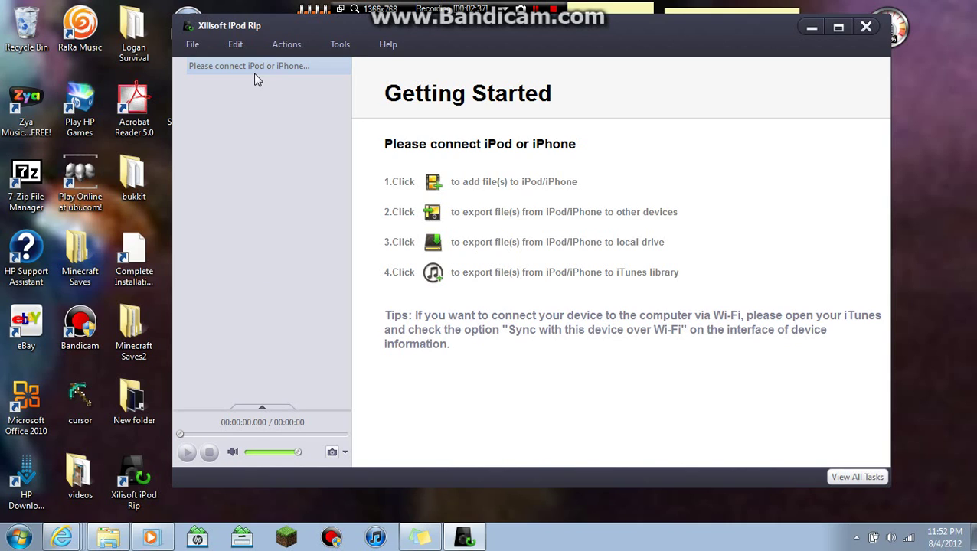
{"action": "left_click", "coordinate": [235, 44]}
{"action": "mouse_move", "coordinate": [192, 44]}
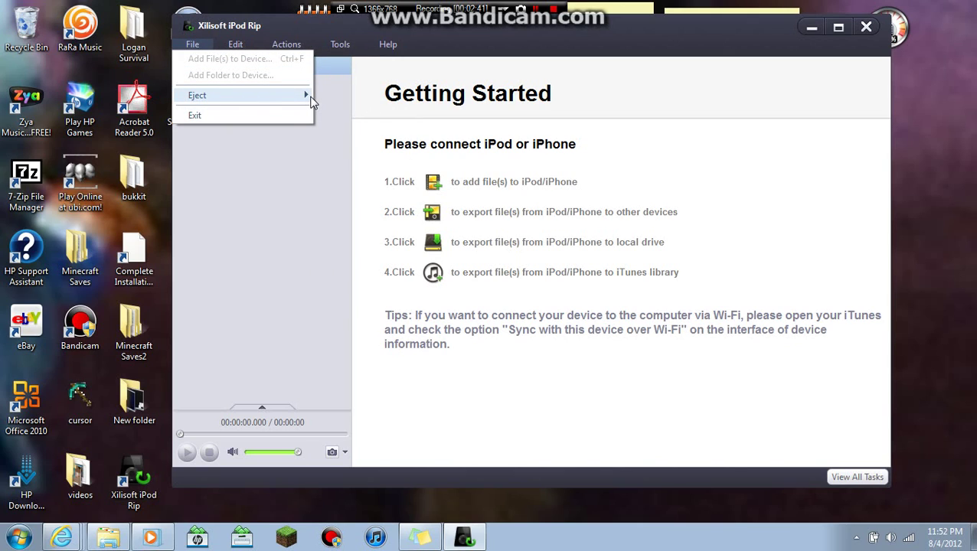
{"action": "left_click", "coordinate": [277, 138]}
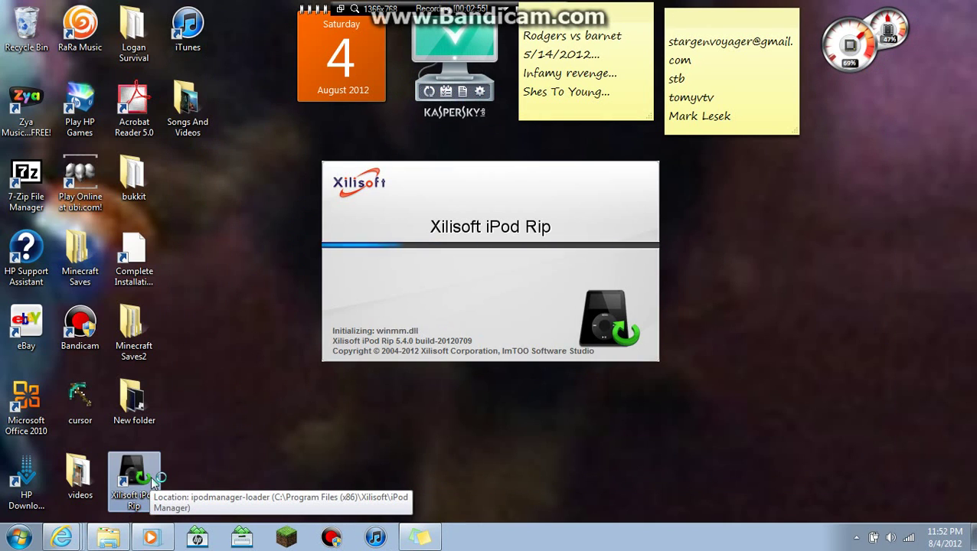
{"action": "right_click", "coordinate": [206, 450]}
{"action": "left_click", "coordinate": [564, 452]}
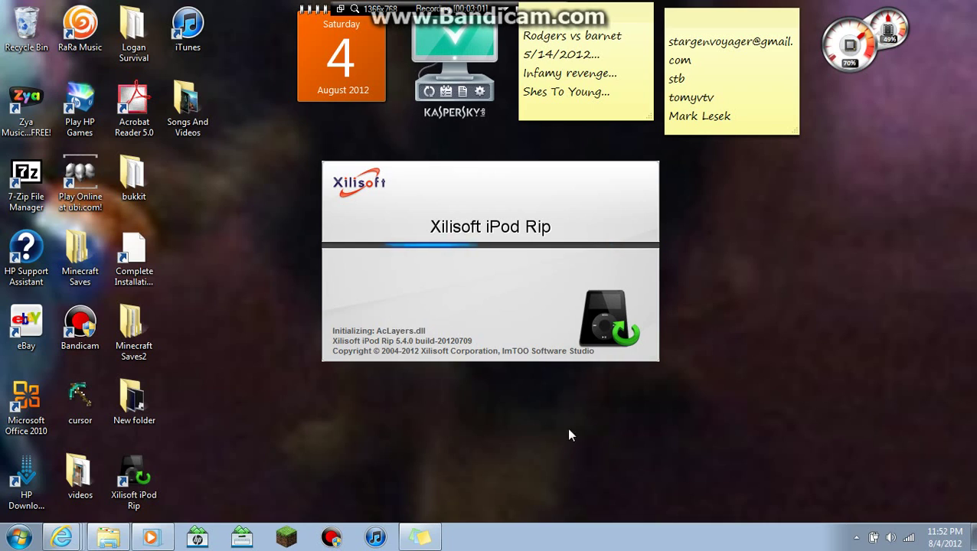
{"action": "left_click", "coordinate": [851, 538]}
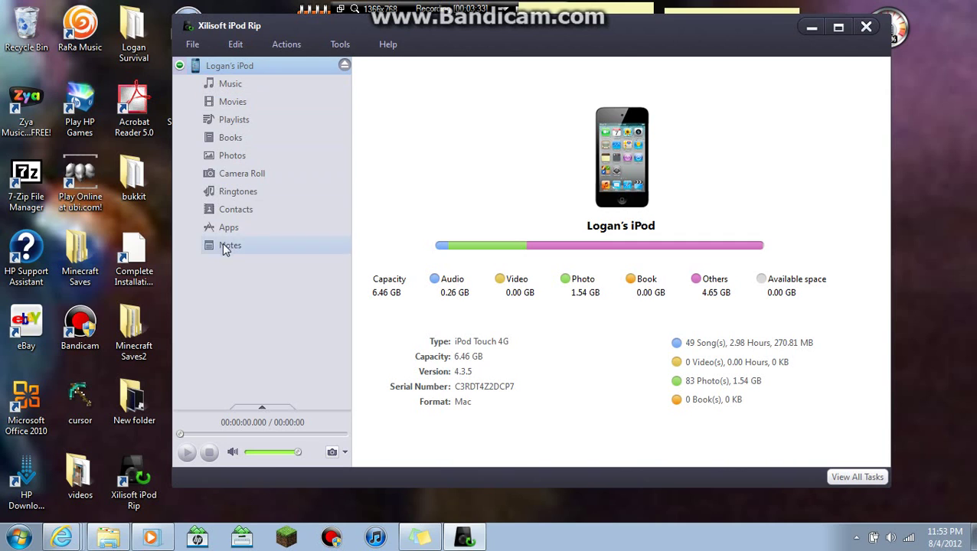
Step: Open the connected iPod's music list and try selecting and deselecting the songs from 21 Guns to Ballad Of Barbara
{"action": "left_click", "coordinate": [244, 87]}
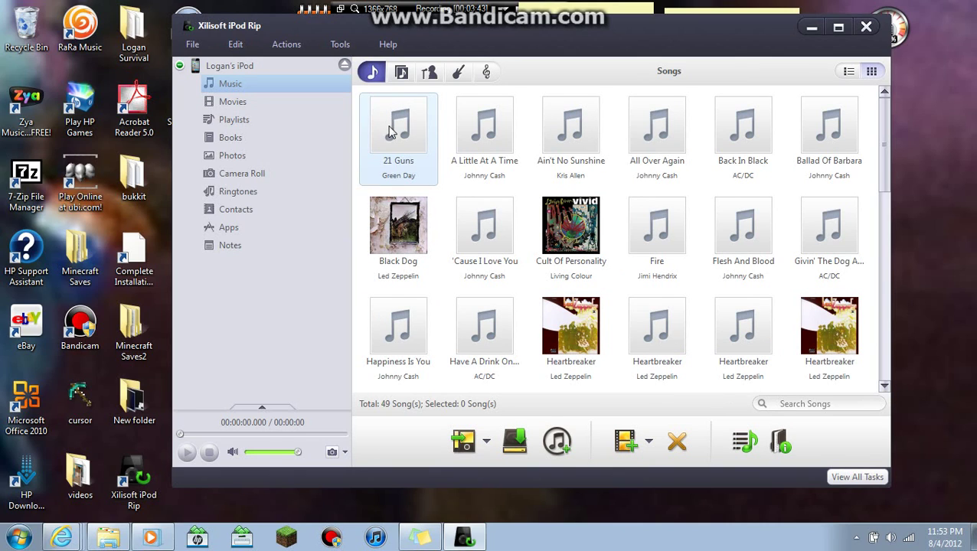
{"action": "left_click", "coordinate": [414, 141]}
{"action": "left_click", "coordinate": [478, 157], "text": "ctrl"}
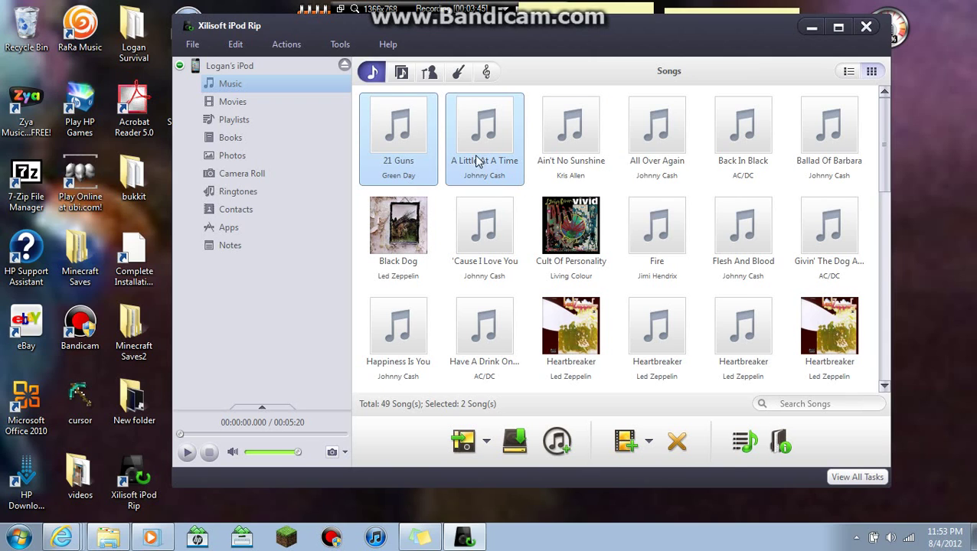
{"action": "left_click", "coordinate": [582, 126], "text": "ctrl"}
{"action": "left_click", "coordinate": [666, 126], "text": "ctrl"}
{"action": "left_click", "coordinate": [746, 126], "text": "ctrl"}
{"action": "left_click", "coordinate": [831, 131], "text": "ctrl"}
{"action": "left_click", "coordinate": [804, 224], "text": "ctrl"}
{"action": "left_click", "coordinate": [802, 224], "text": "ctrl"}
{"action": "left_click", "coordinate": [796, 153], "text": "ctrl"}
{"action": "left_click", "coordinate": [746, 152], "text": "ctrl"}
{"action": "left_click", "coordinate": [672, 157], "text": "ctrl"}
{"action": "left_click", "coordinate": [562, 151], "text": "ctrl"}
{"action": "left_click", "coordinate": [482, 146], "text": "ctrl"}
{"action": "left_click", "coordinate": [398, 145], "text": "ctrl"}
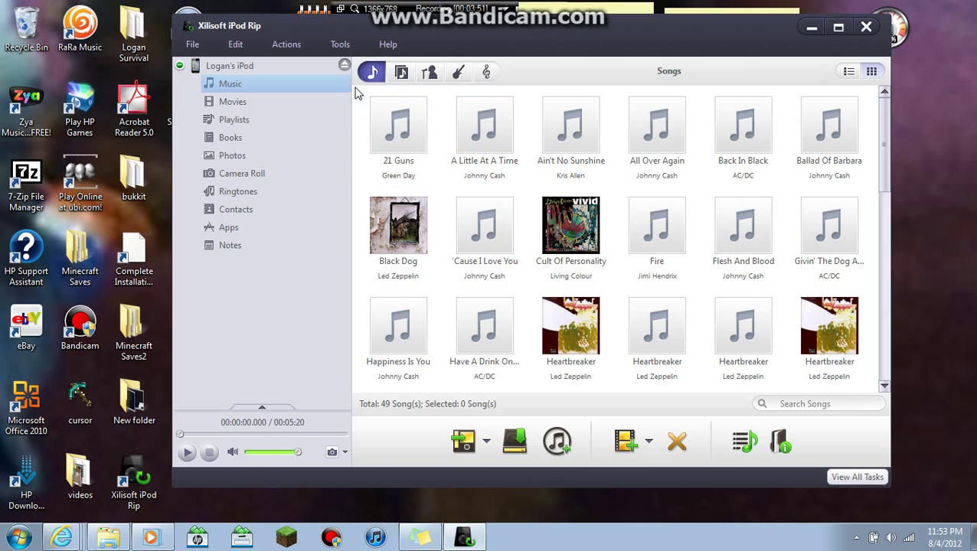
Step: Check the available copy actions for the iPod's songs and minimize the iPod Rip window
{"action": "left_click", "coordinate": [286, 44]}
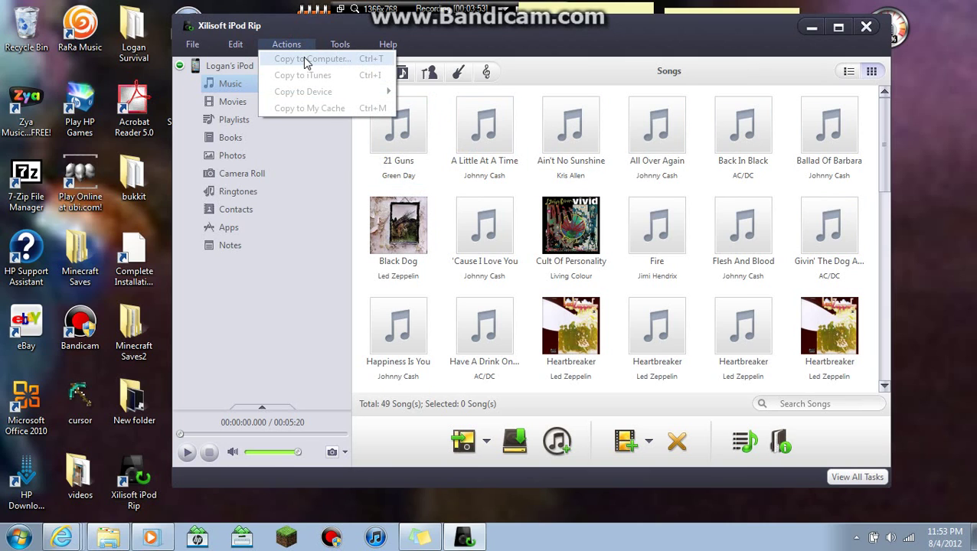
{"action": "left_click", "coordinate": [555, 52]}
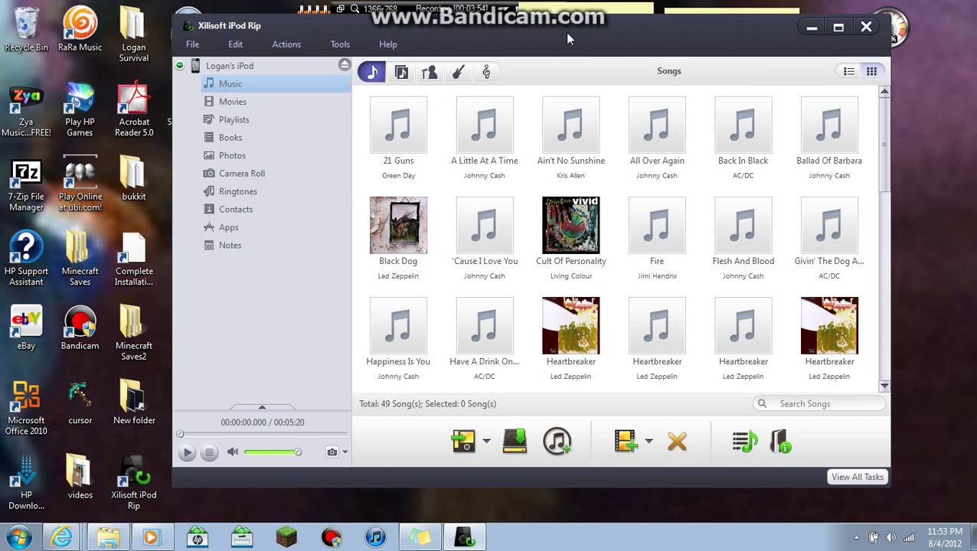
{"action": "left_click", "coordinate": [809, 29]}
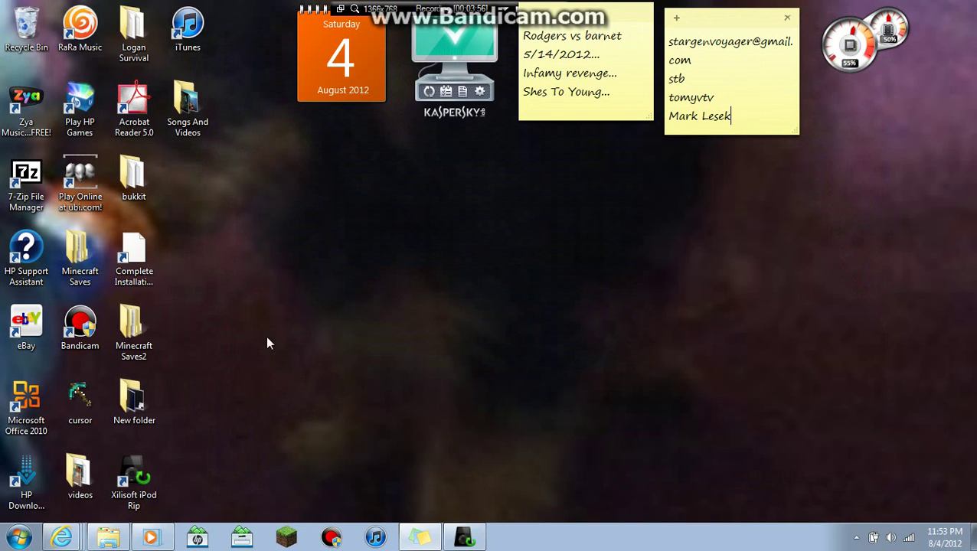
Step: Browse the computer's Desktop location to find the Songs And Videos folder and close the Explorer window
{"action": "left_click", "coordinate": [19, 538]}
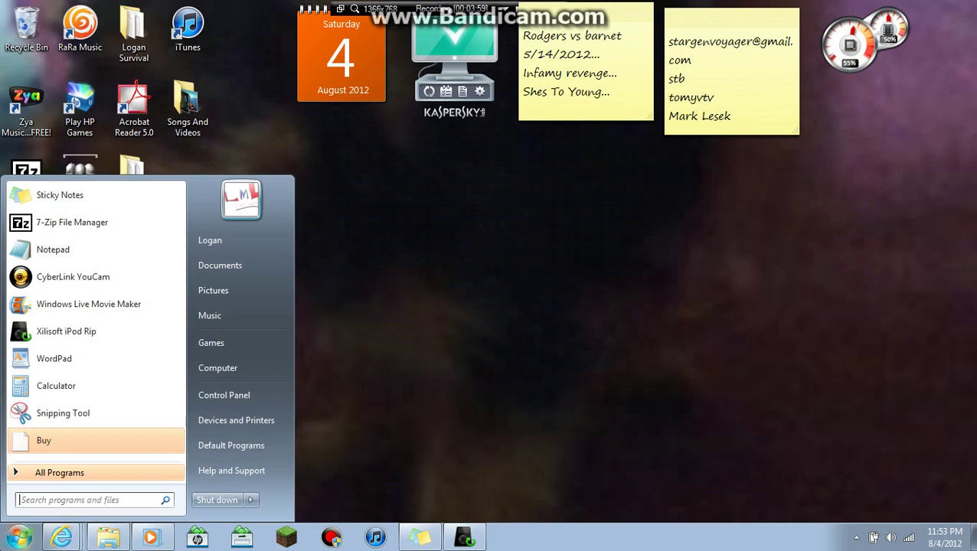
{"action": "left_click", "coordinate": [241, 368]}
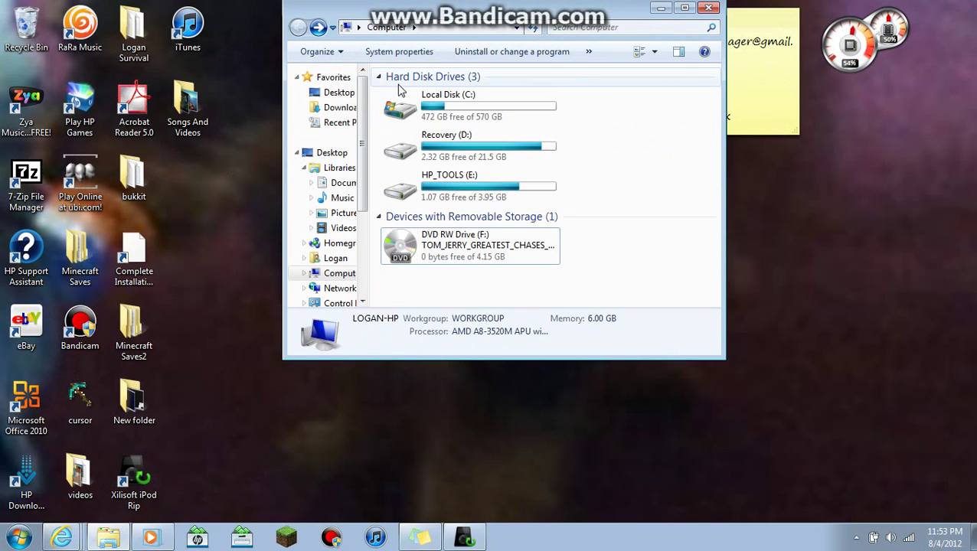
{"action": "left_click", "coordinate": [332, 94]}
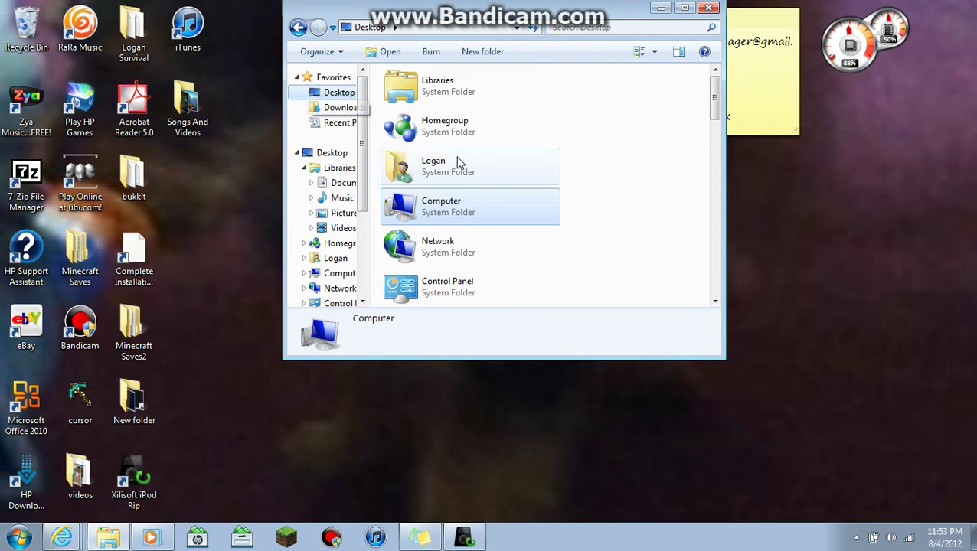
{"action": "left_click_drag", "start_coordinate": [715, 115], "coordinate": [671, 246]}
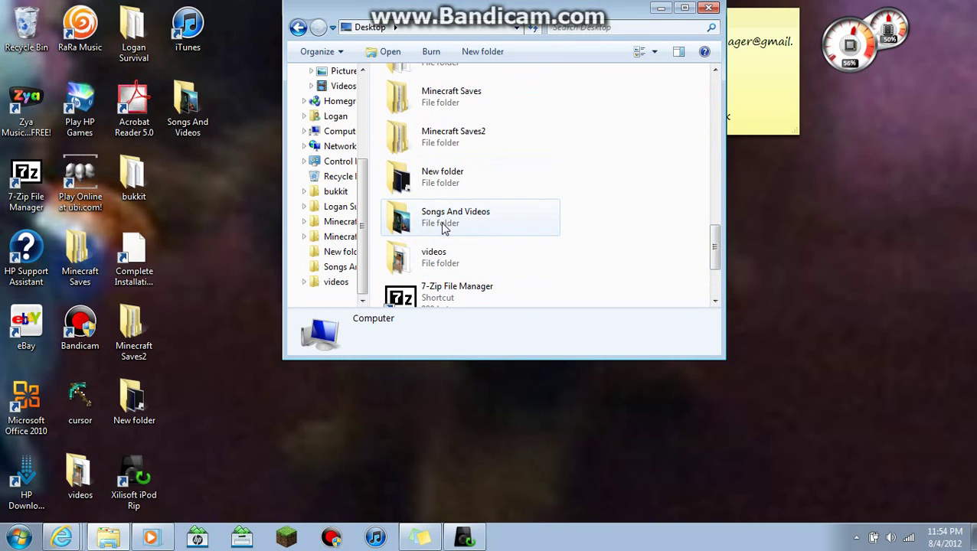
{"action": "left_click", "coordinate": [710, 8]}
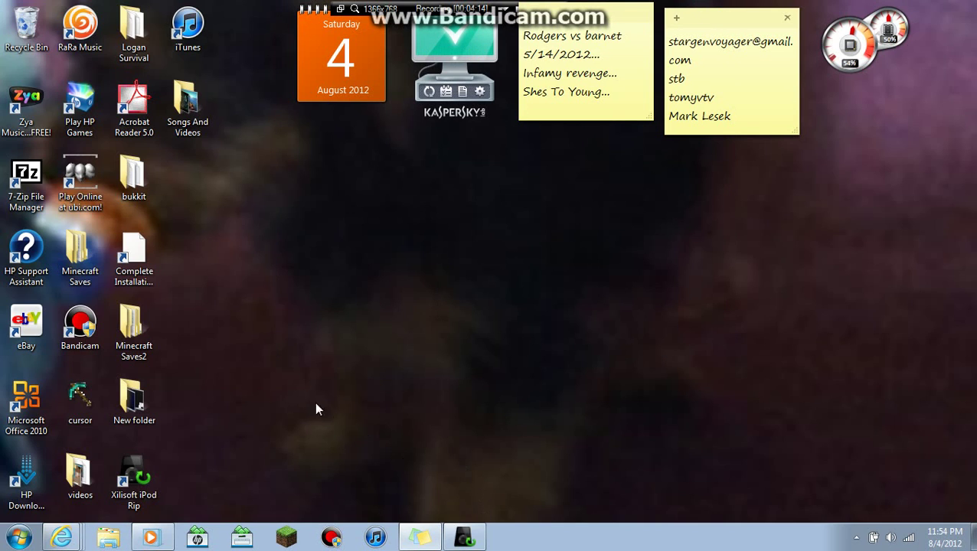
Step: Close Xilisoft iPod Rip and open iTunes snapped to the right half of the screen
{"action": "right_click", "coordinate": [465, 537]}
{"action": "left_click", "coordinate": [466, 515]}
{"action": "left_click", "coordinate": [374, 536]}
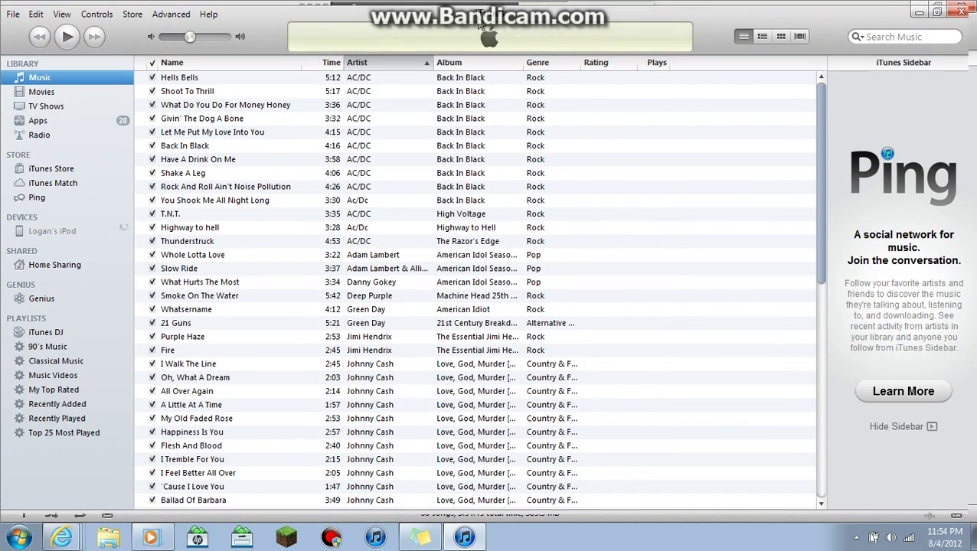
{"action": "key", "text": "super+Right"}
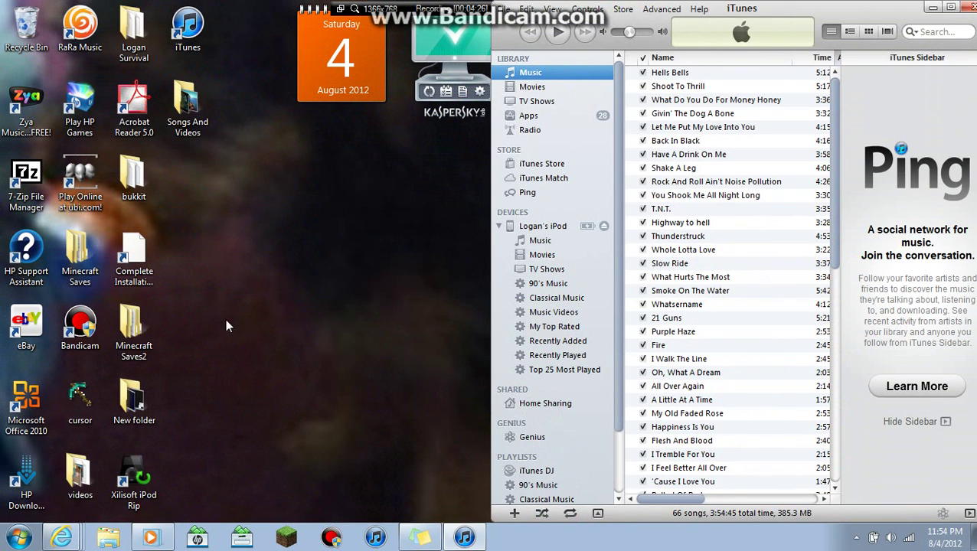
Step: Open the Songs And Videos folder beside iTunes, decline the iPod software update, and put the folder window away
{"action": "double_click", "coordinate": [188, 111]}
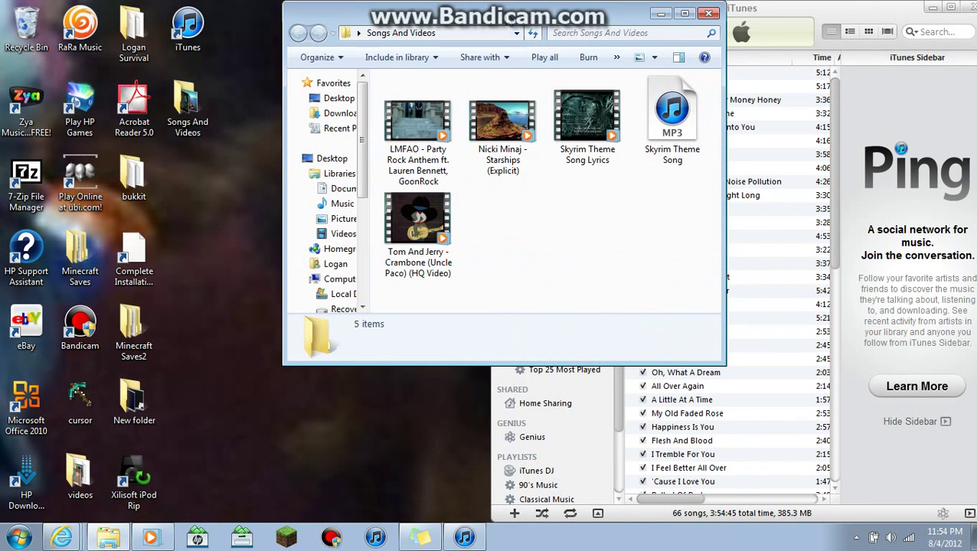
{"action": "key", "text": "super+Left"}
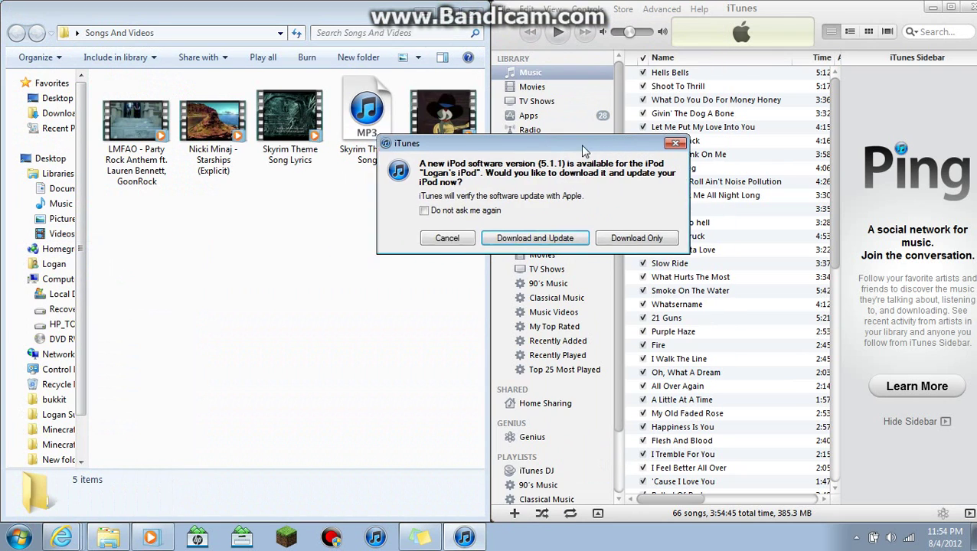
{"action": "left_click_drag", "start_coordinate": [590, 150], "coordinate": [600, 147]}
{"action": "left_click", "coordinate": [480, 237]}
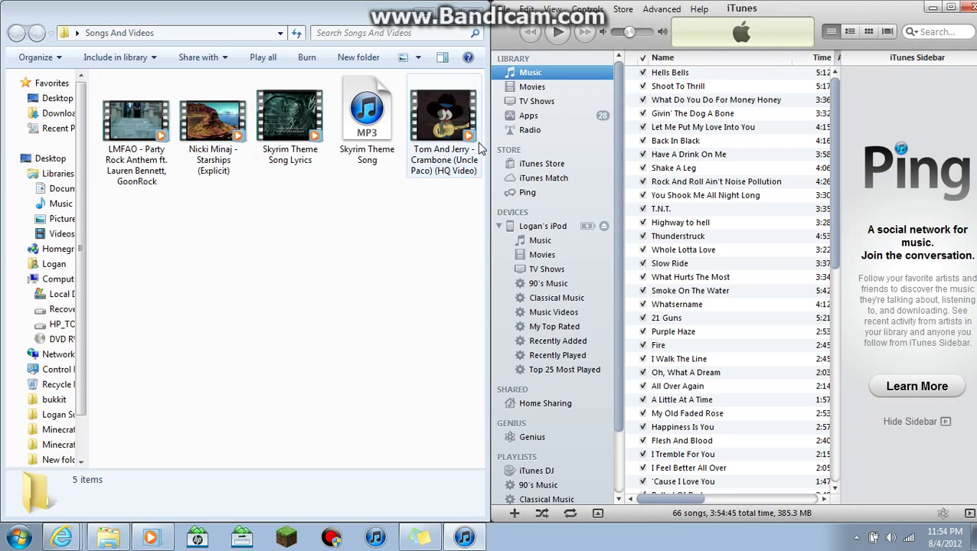
{"action": "left_click", "coordinate": [420, 19]}
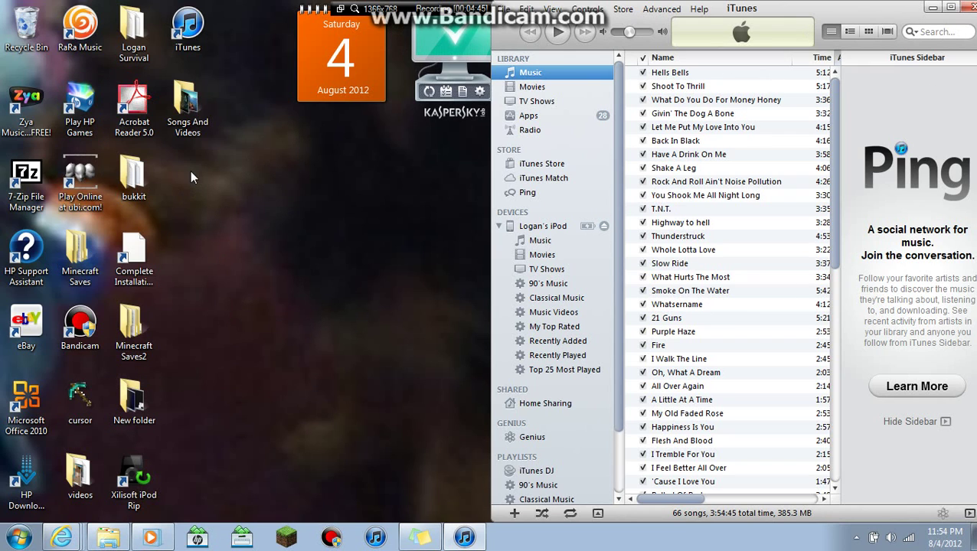
Step: Reopen the desktop folder Songs And Videos and check the available file actions for the Skyrim Theme Song MP3
{"action": "left_click", "coordinate": [191, 115]}
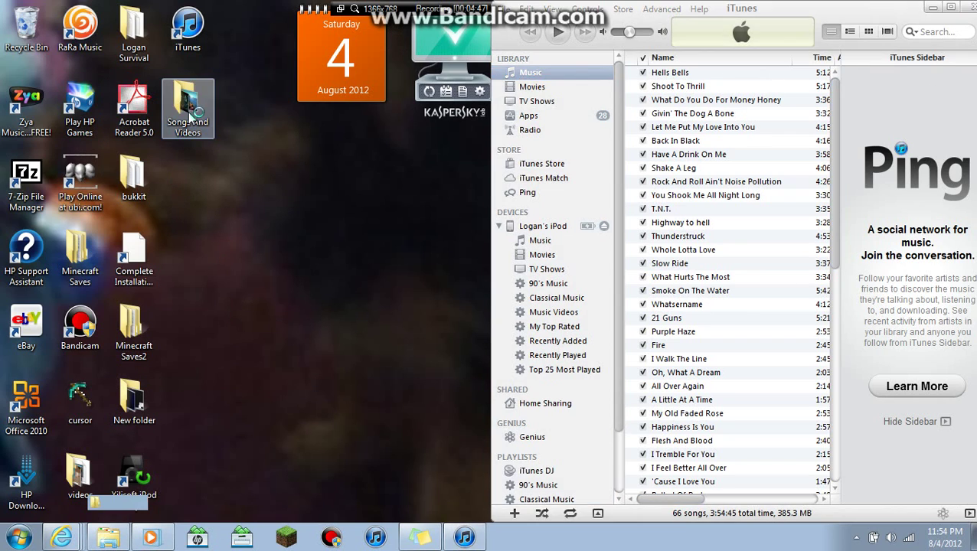
{"action": "double_click", "coordinate": [192, 115]}
{"action": "left_click", "coordinate": [406, 226]}
{"action": "right_click", "coordinate": [406, 228]}
{"action": "left_click", "coordinate": [681, 230]}
{"action": "left_click", "coordinate": [689, 132]}
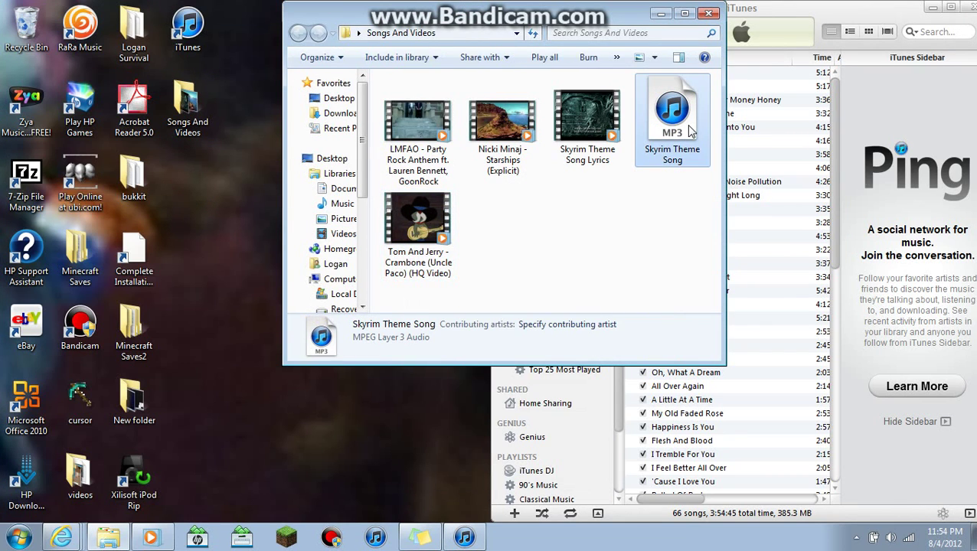
{"action": "right_click", "coordinate": [689, 132]}
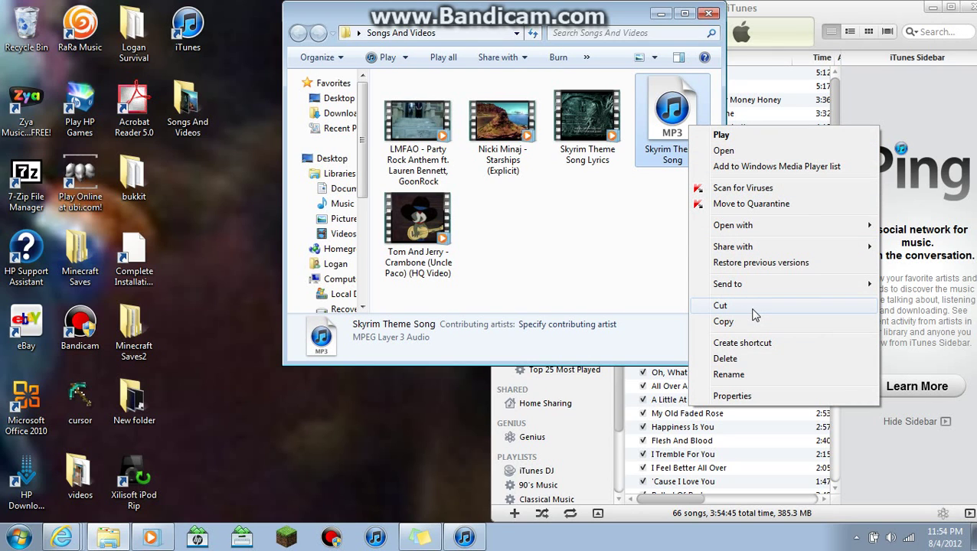
{"action": "left_click", "coordinate": [617, 275]}
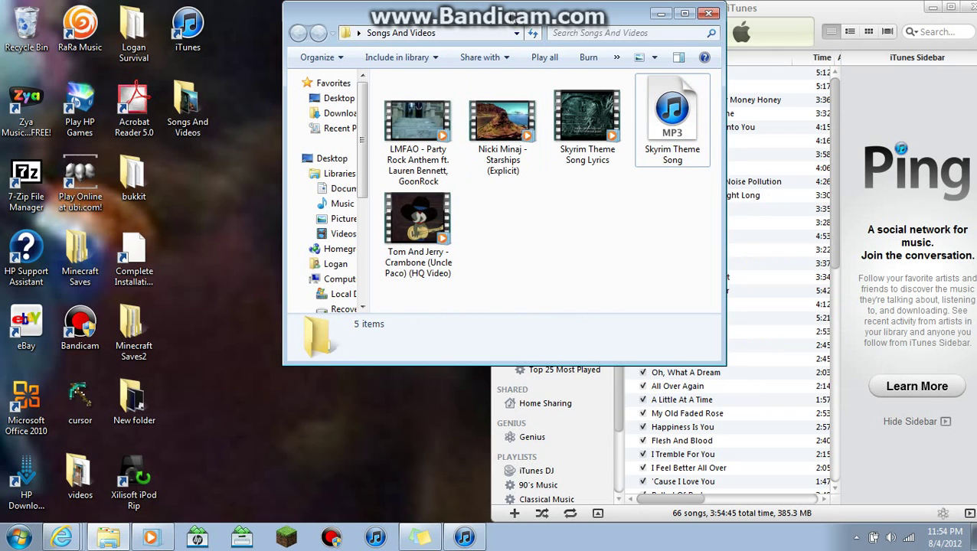
Step: Move the Songs And Videos folder window clear of iTunes and put it away
{"action": "left_click_drag", "start_coordinate": [511, 16], "coordinate": [216, 54]}
{"action": "mouse_move", "coordinate": [381, 193]}
{"action": "left_mouse_down"}
{"action": "mouse_move", "coordinate": [726, 306]}
{"action": "mouse_move", "coordinate": [375, 193]}
{"action": "mouse_move", "coordinate": [367, 203]}
{"action": "left_mouse_up"}
{"action": "left_click", "coordinate": [327, 282]}
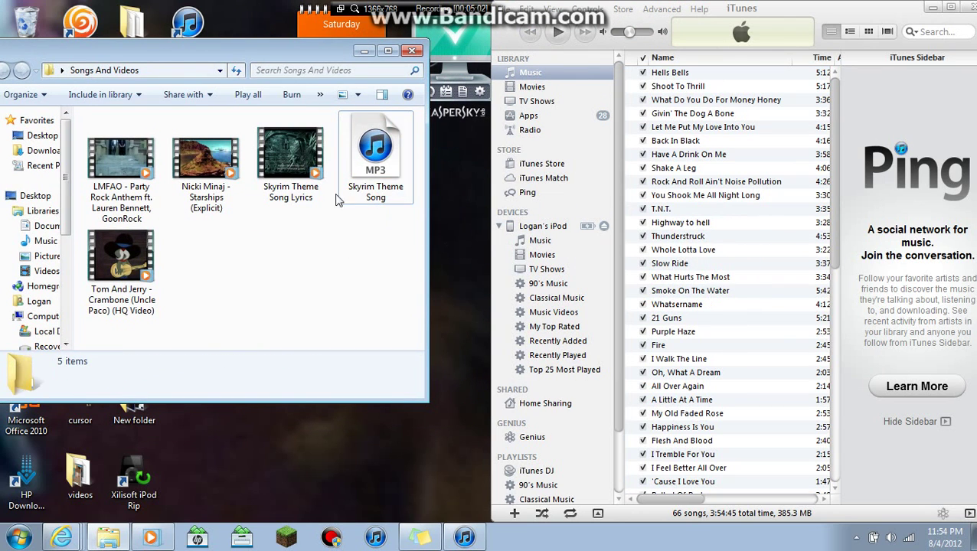
{"action": "left_click", "coordinate": [365, 51]}
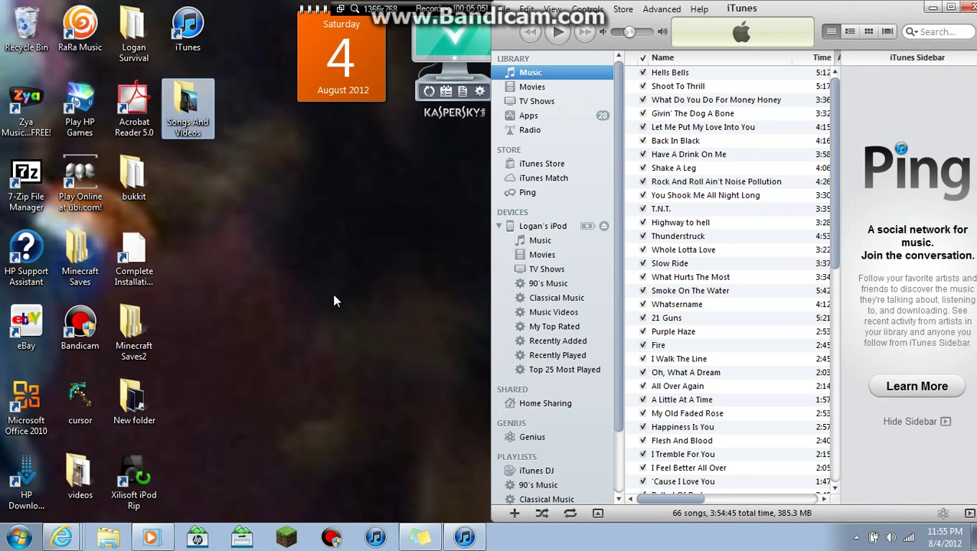
{"action": "left_click", "coordinate": [334, 300]}
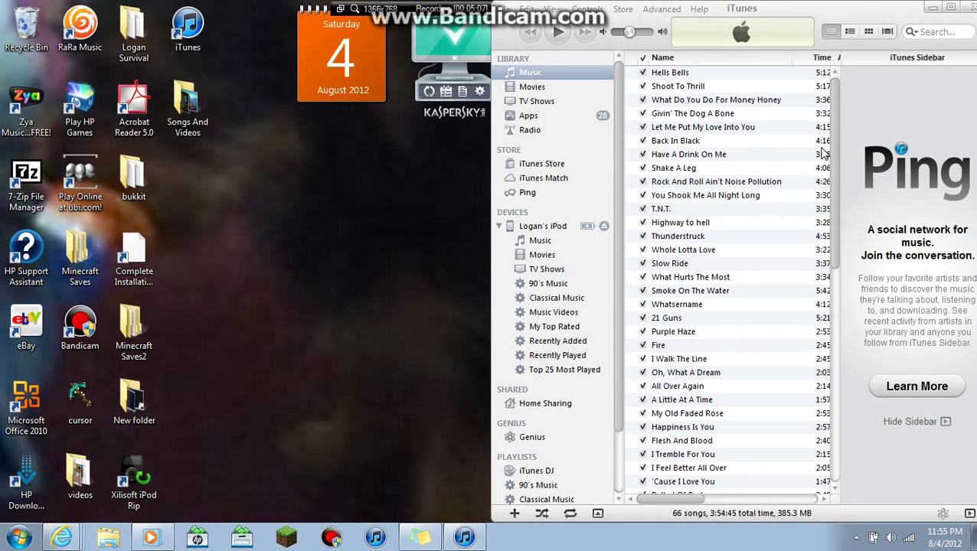
Step: Maximize iTunes to look through the whole Music library song list, and minimize the window
{"action": "left_click_drag", "start_coordinate": [903, 7], "coordinate": [293, 56]}
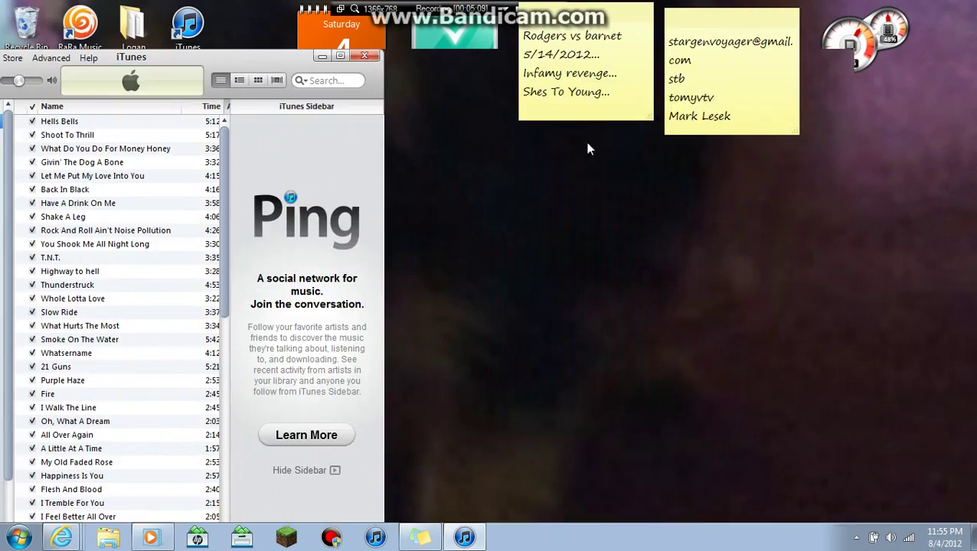
{"action": "key", "text": "super+Up"}
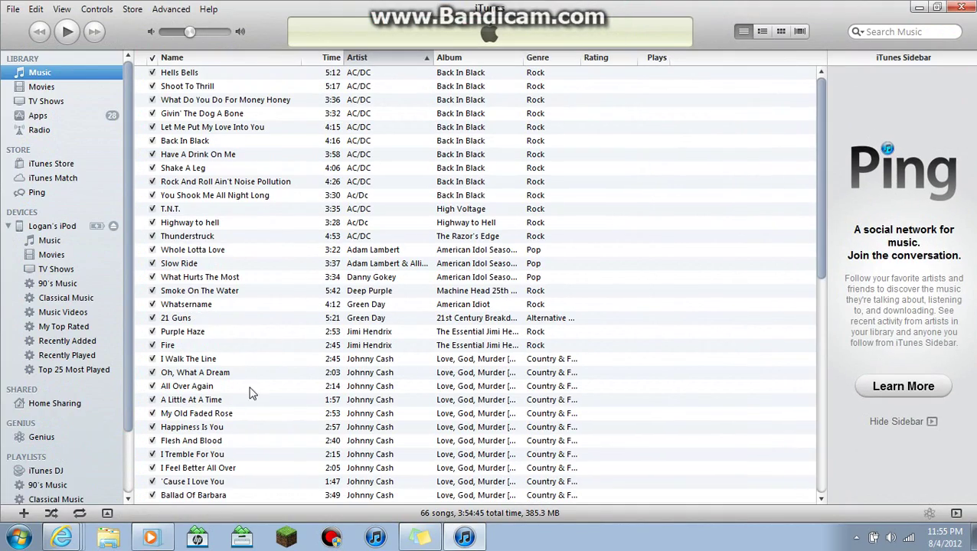
{"action": "scroll", "coordinate": [427, 348], "scroll_direction": "down", "scroll_amount": 11}
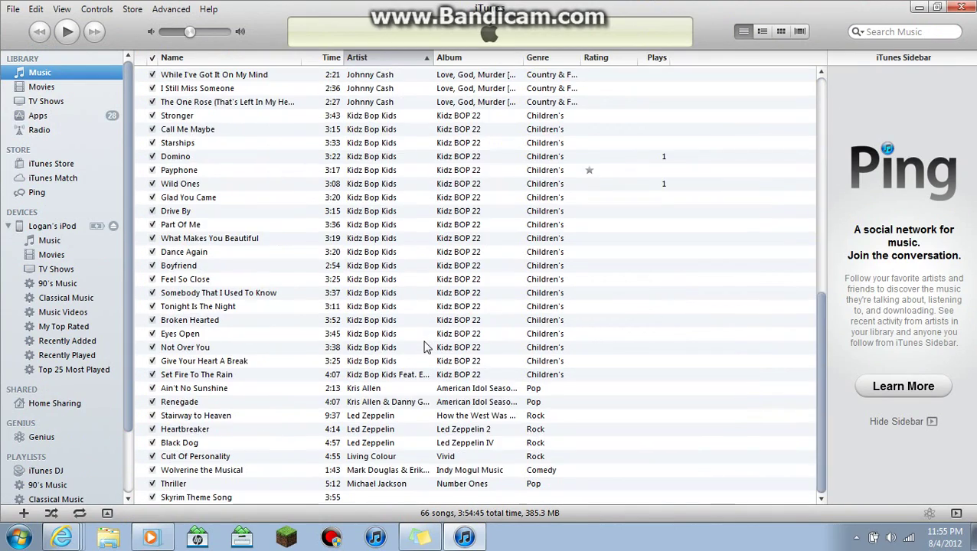
{"action": "scroll", "coordinate": [426, 348], "scroll_direction": "up", "scroll_amount": 11}
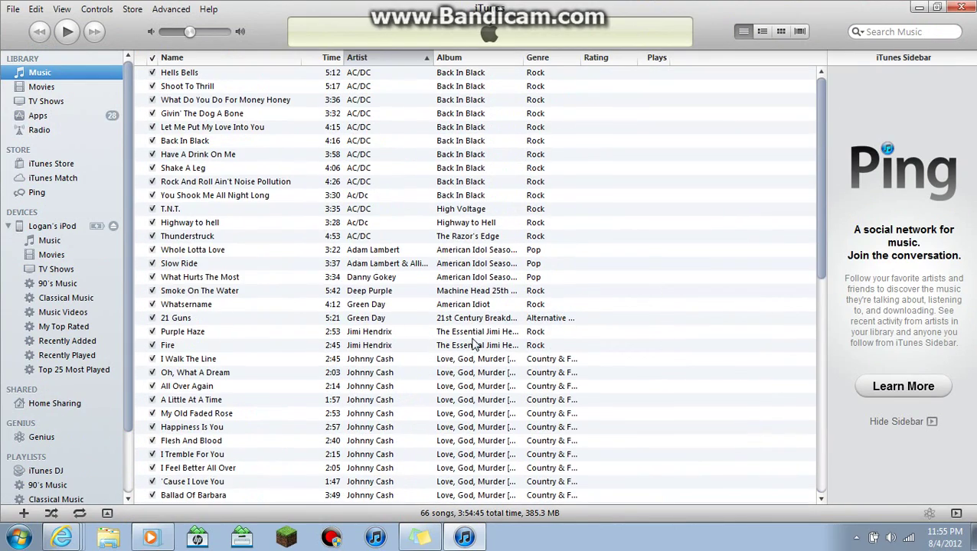
{"action": "scroll", "coordinate": [468, 348], "scroll_direction": "down", "scroll_amount": 11}
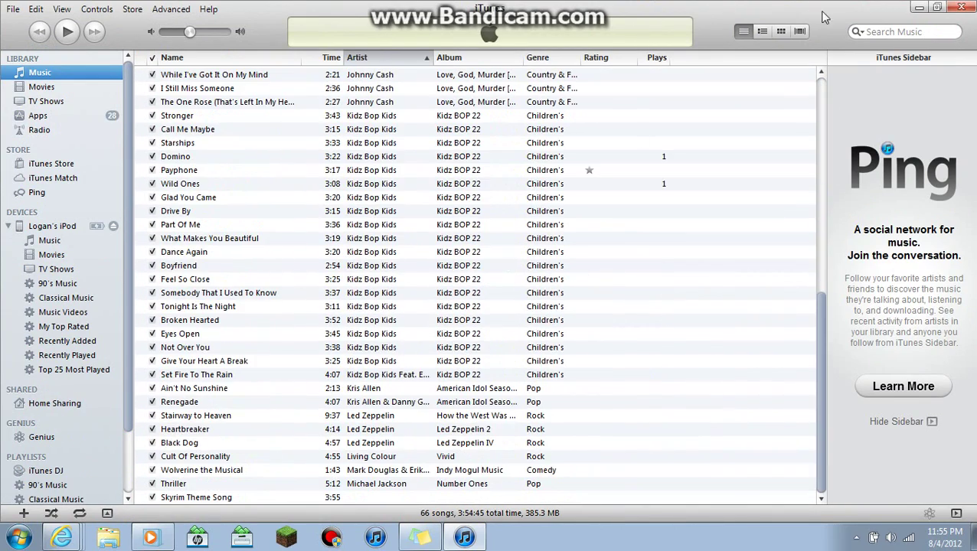
{"action": "scroll", "coordinate": [636, 258], "scroll_direction": "up", "scroll_amount": 11}
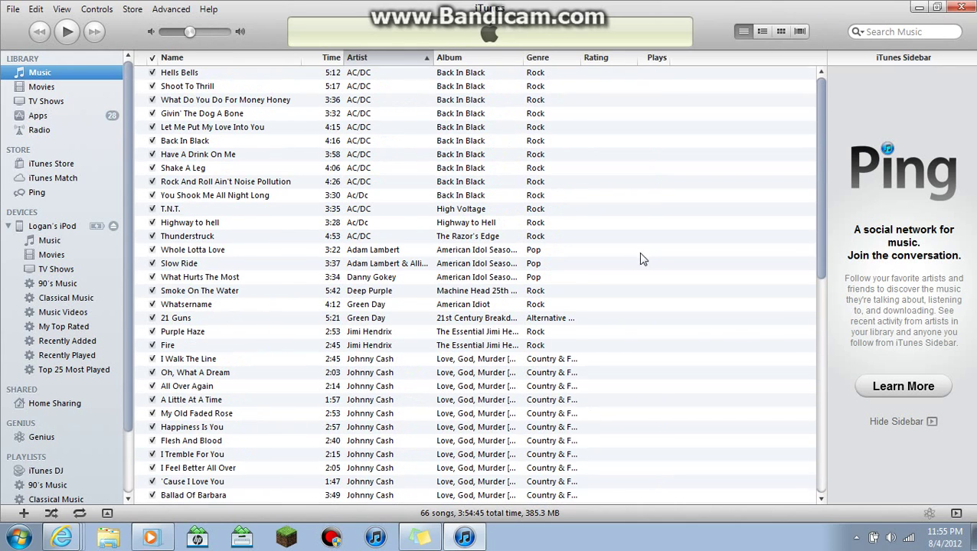
{"action": "left_click", "coordinate": [915, 7]}
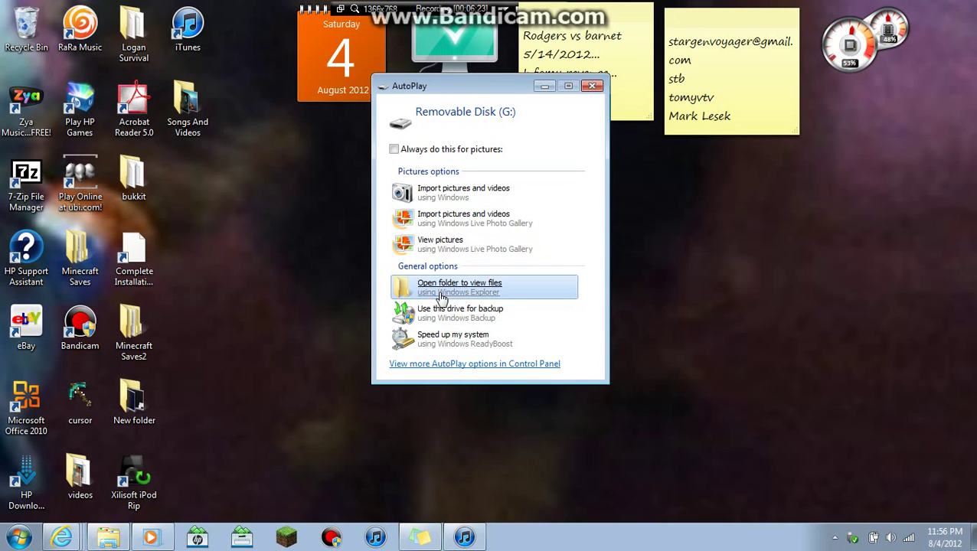
Step: Open Removable Disk (G:) in Windows Explorer and look through its Music folder in a maximized window
{"action": "left_click", "coordinate": [440, 296]}
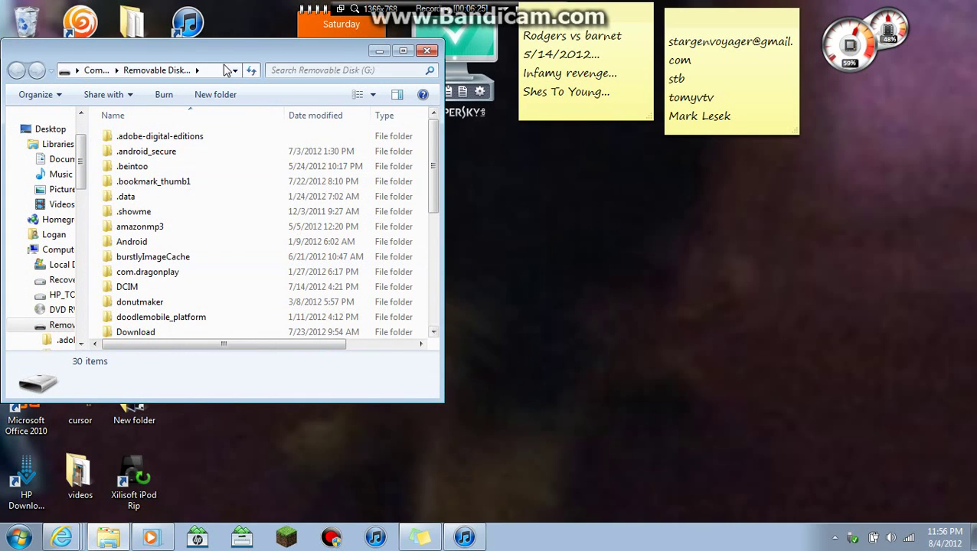
{"action": "left_click_drag", "start_coordinate": [227, 69], "coordinate": [976, 258]}
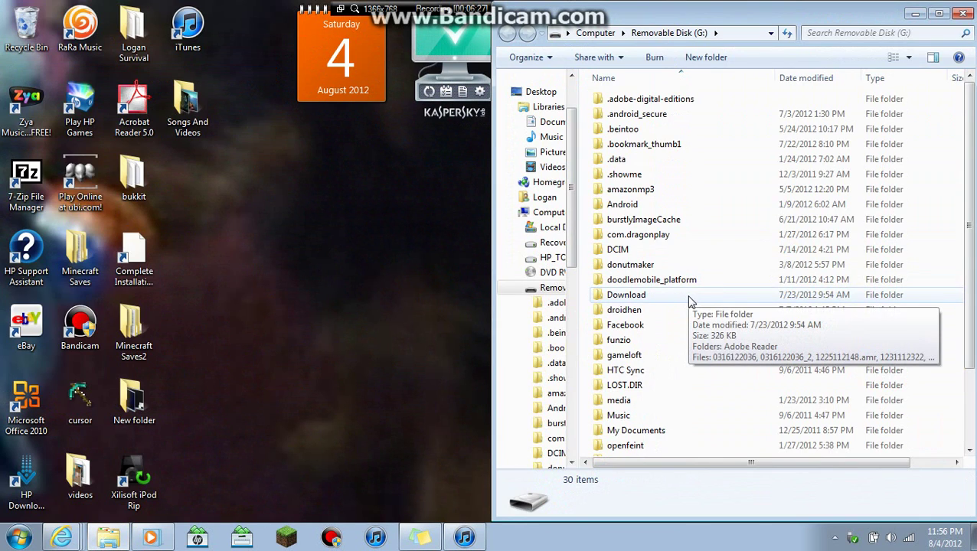
{"action": "scroll", "coordinate": [688, 299], "scroll_direction": "down", "scroll_amount": 2}
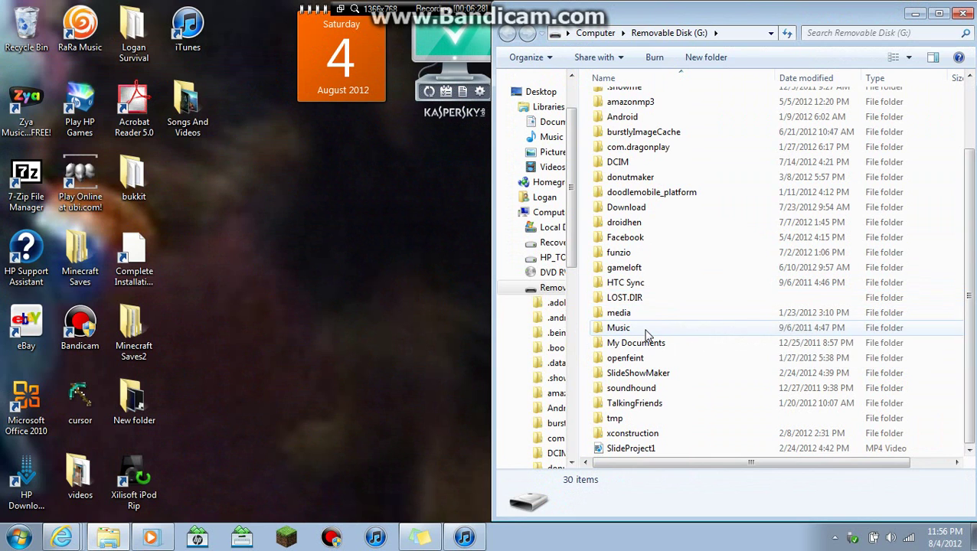
{"action": "double_click", "coordinate": [645, 329]}
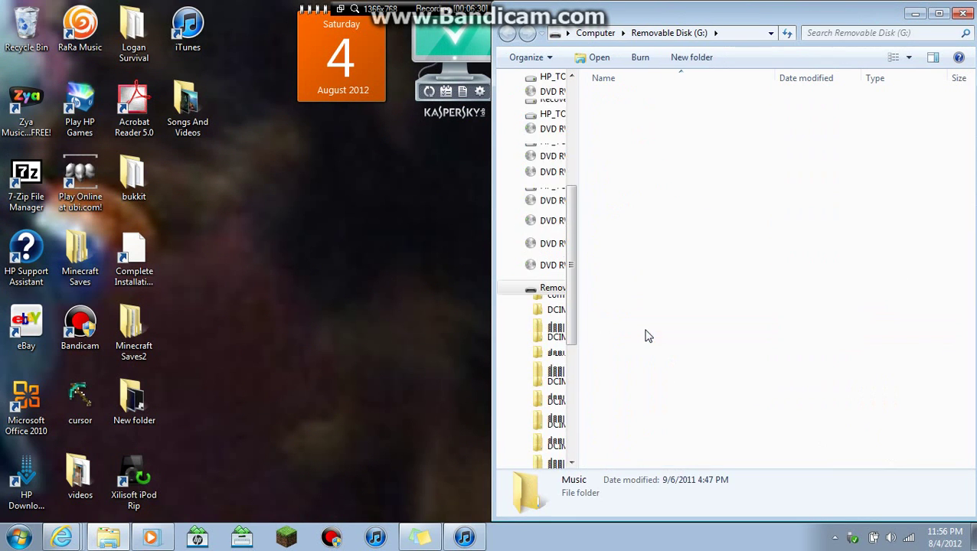
{"action": "scroll", "coordinate": [645, 329], "scroll_direction": "down", "scroll_amount": 13}
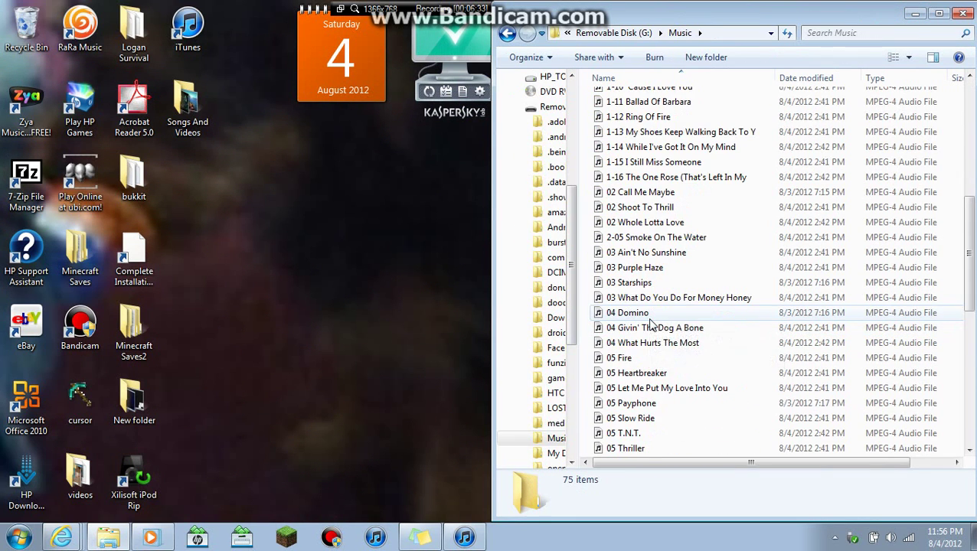
{"action": "scroll", "coordinate": [651, 326], "scroll_direction": "down", "scroll_amount": 4}
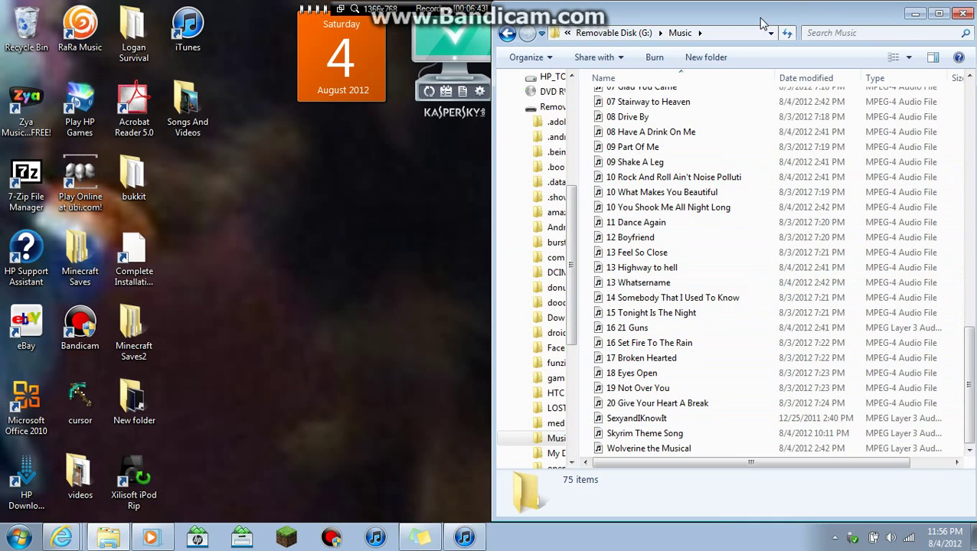
{"action": "left_click_drag", "start_coordinate": [762, 23], "coordinate": [429, 2]}
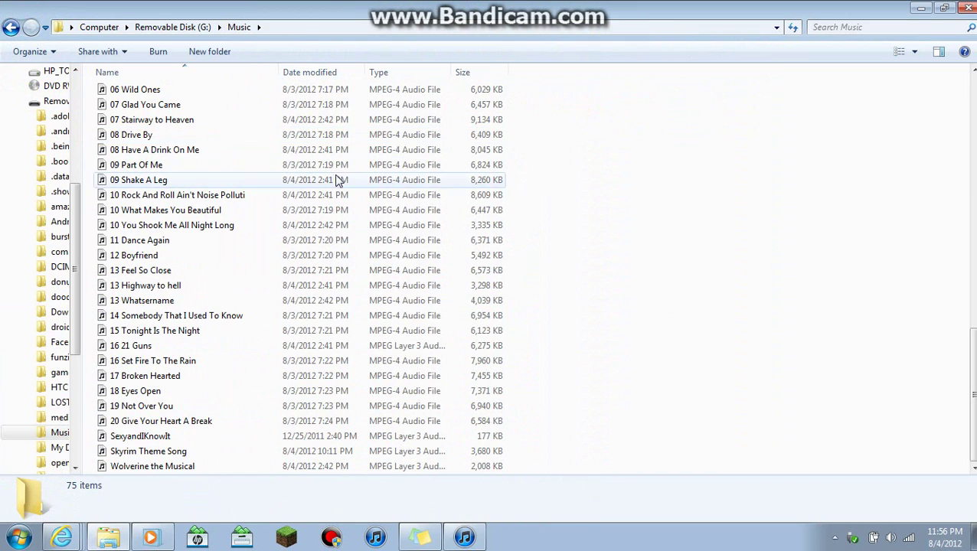
Step: Go back to the root of Removable Disk (G:) and create a new folder with the default name
{"action": "left_click", "coordinate": [10, 29]}
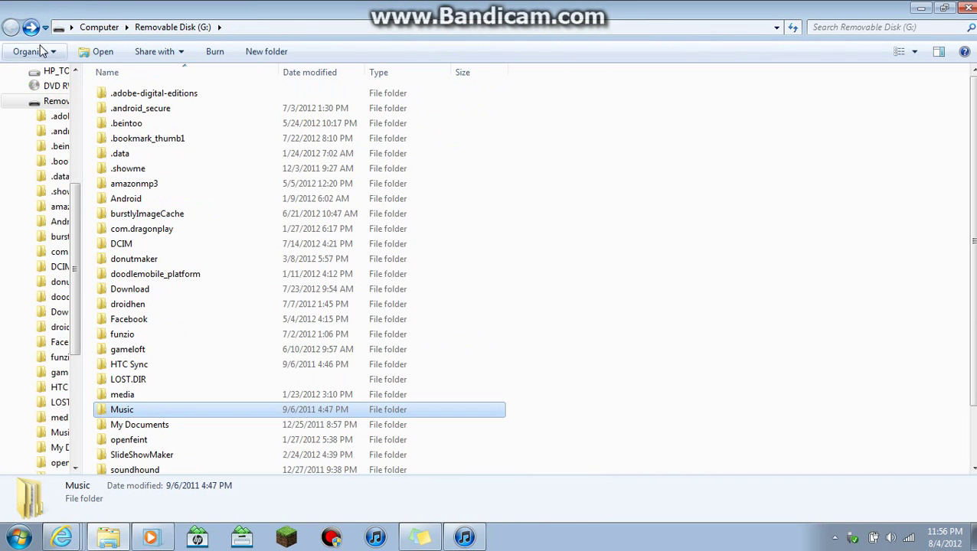
{"action": "right_click", "coordinate": [702, 349]}
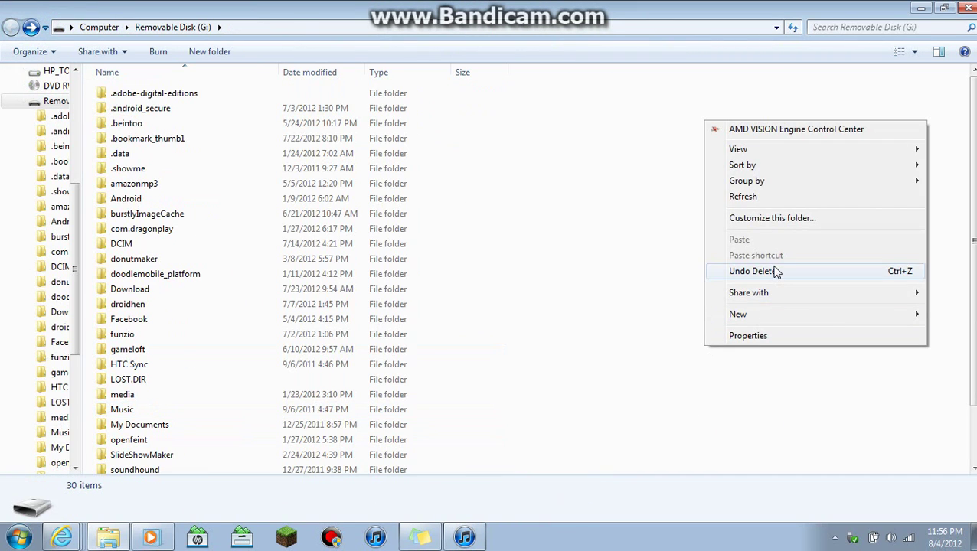
{"action": "mouse_move", "coordinate": [737, 314]}
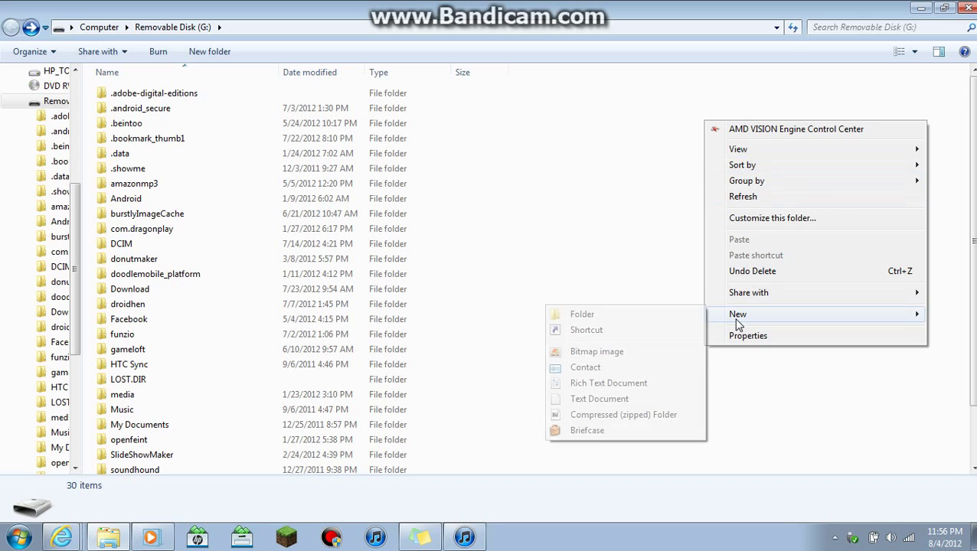
{"action": "left_click", "coordinate": [660, 320]}
{"action": "key", "text": "BackSpace"}
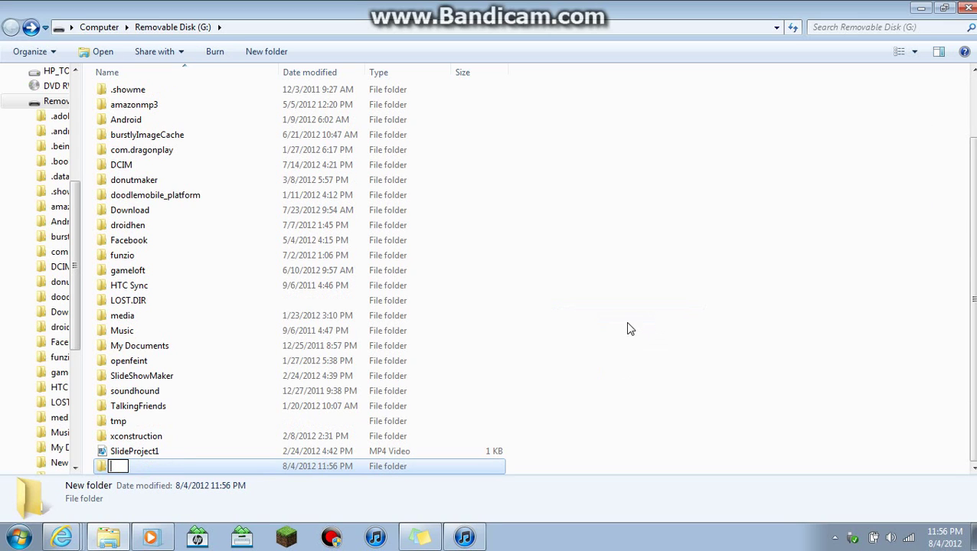
{"action": "type", "text": "Mov"}
{"action": "key", "text": "BackSpace"}
{"action": "key", "text": "BackSpace"}
{"action": "key", "text": "BackSpace"}
{"action": "key", "text": "BackSpace"}
{"action": "key", "text": "BackSpace"}
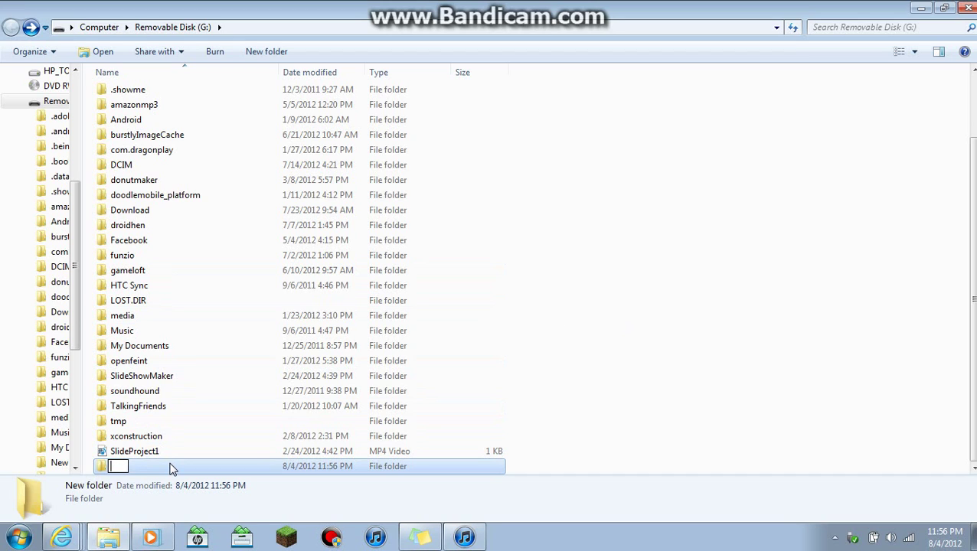
{"action": "key", "text": "Return"}
Step: Permanently delete the new folder from Removable Disk (G:)
{"action": "right_click", "coordinate": [170, 467]}
{"action": "left_click", "coordinate": [204, 423]}
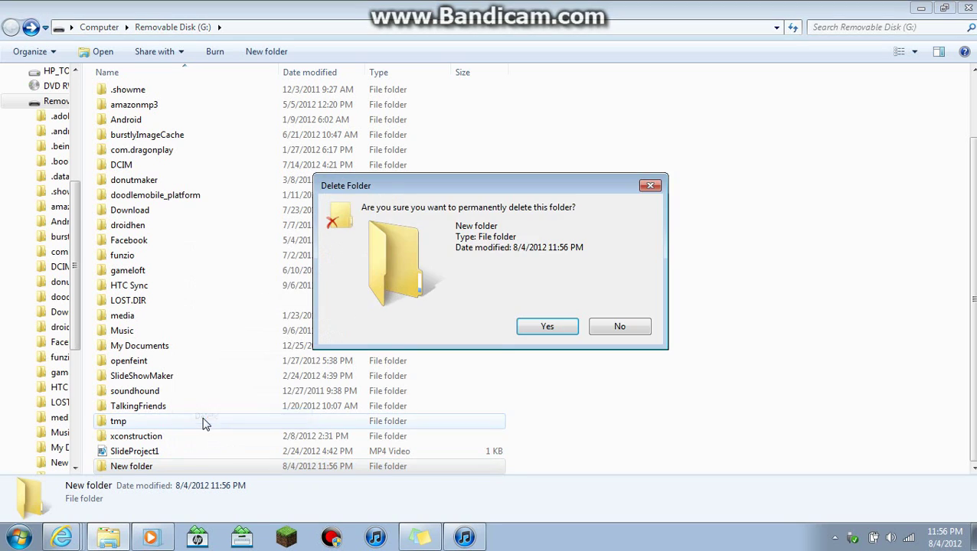
{"action": "left_click", "coordinate": [550, 326]}
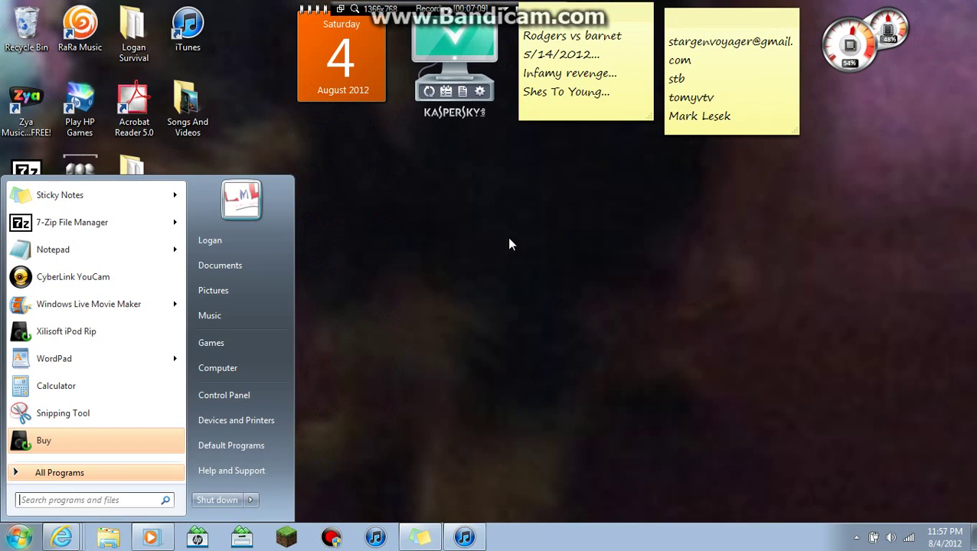
Step: Open Computer in Windows Explorer and check the available actions for DVD RW Drive (F:)
{"action": "key", "text": "super"}
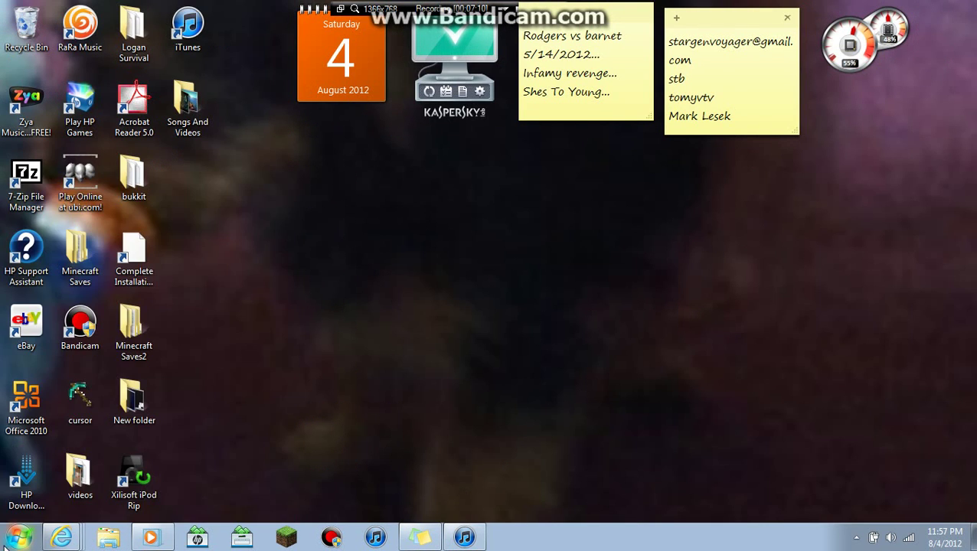
{"action": "key", "text": "super"}
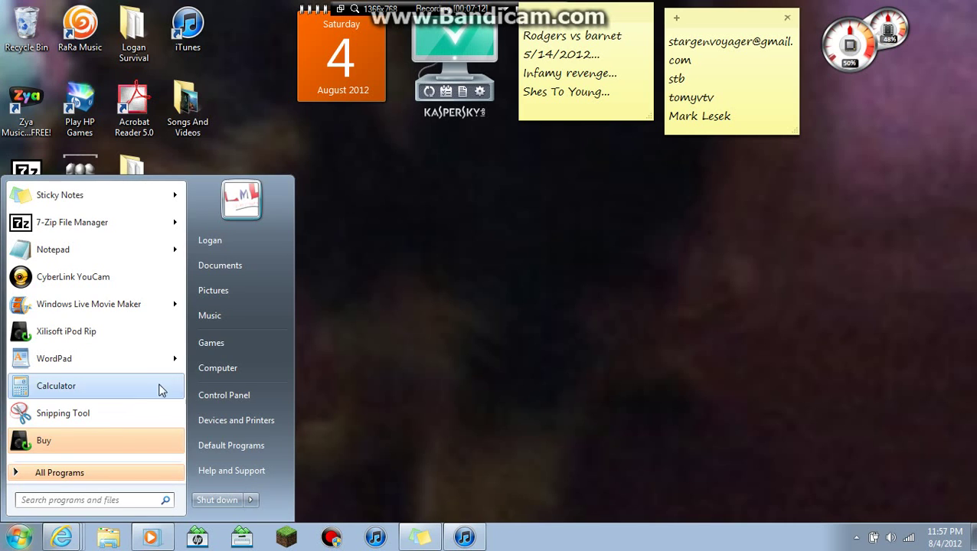
{"action": "left_click", "coordinate": [222, 370]}
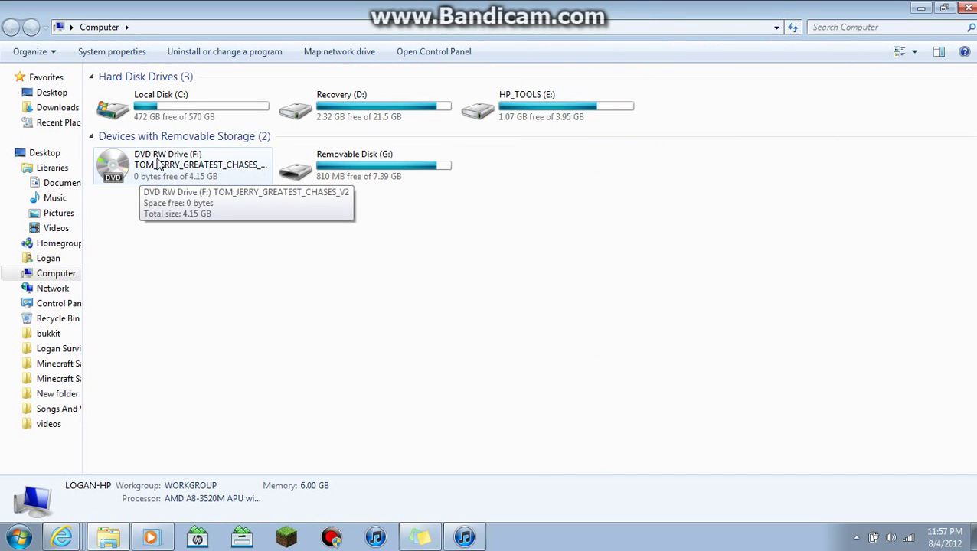
{"action": "right_click", "coordinate": [213, 164]}
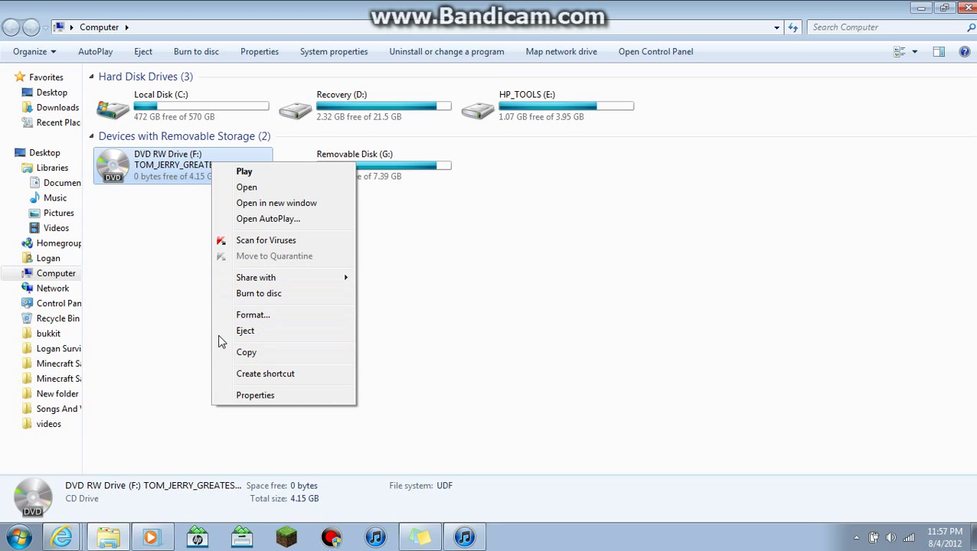
{"action": "left_click", "coordinate": [175, 325]}
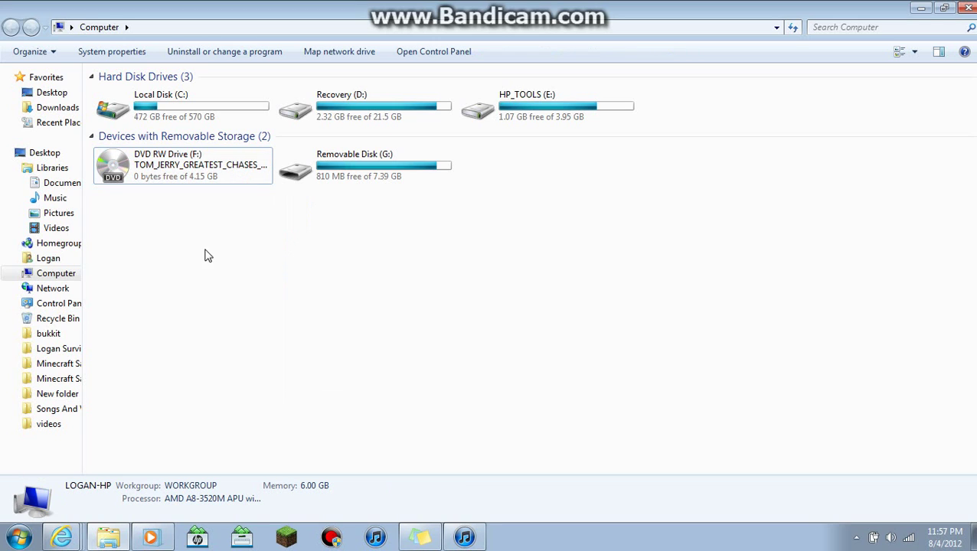
Step: Copy the Tom and Jerry disc in DVD RW Drive (F:) and put the Computer window away
{"action": "right_click", "coordinate": [209, 166]}
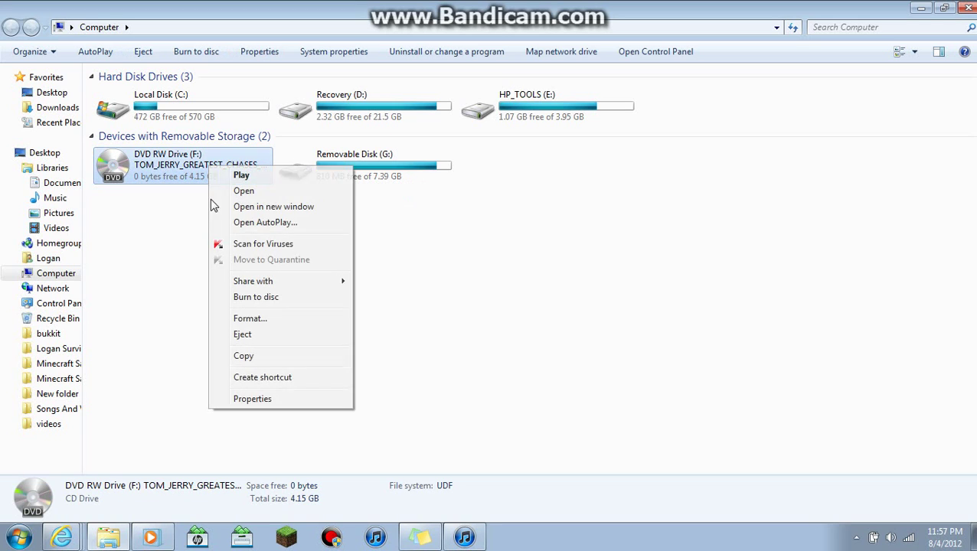
{"action": "left_click", "coordinate": [234, 356]}
{"action": "left_click_drag", "start_coordinate": [450, 8], "coordinate": [450, 92]}
{"action": "left_click", "coordinate": [576, 111]}
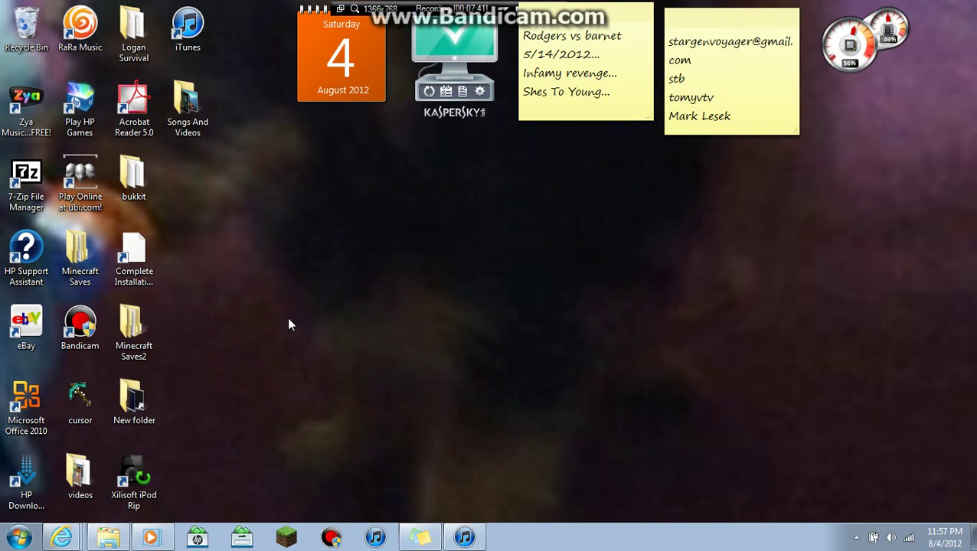
Step: Create a new folder on the desktop and keep its default name
{"action": "right_click", "coordinate": [291, 240]}
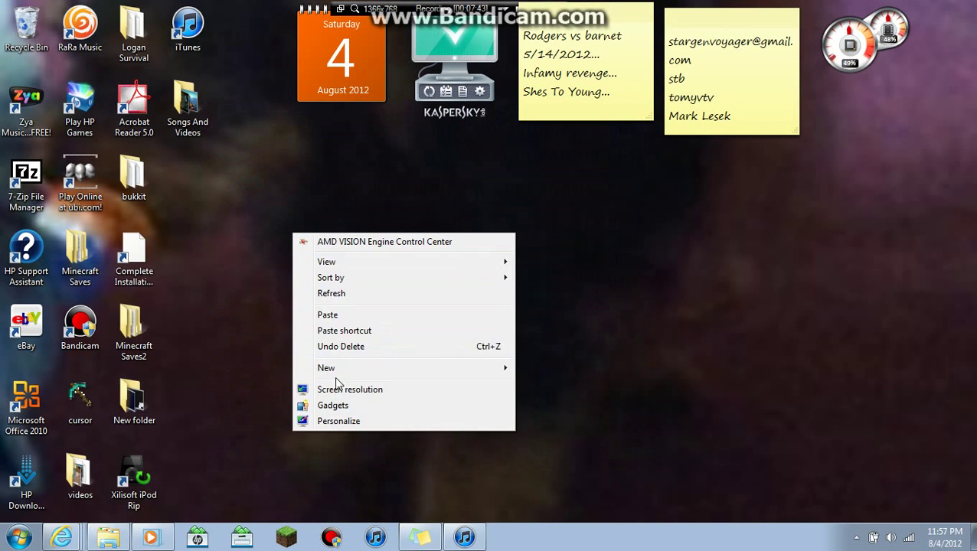
{"action": "mouse_move", "coordinate": [338, 369]}
{"action": "left_click", "coordinate": [520, 367]}
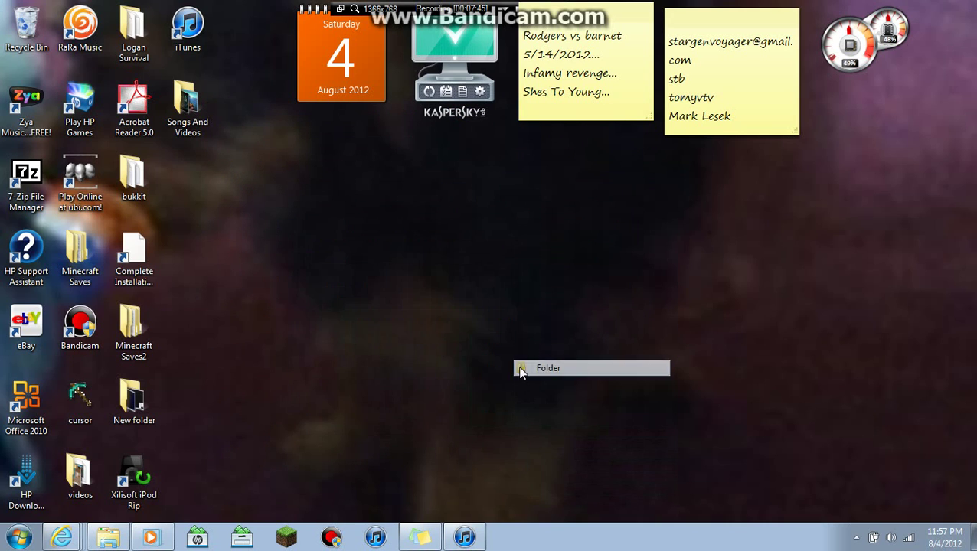
{"action": "key", "text": "Return"}
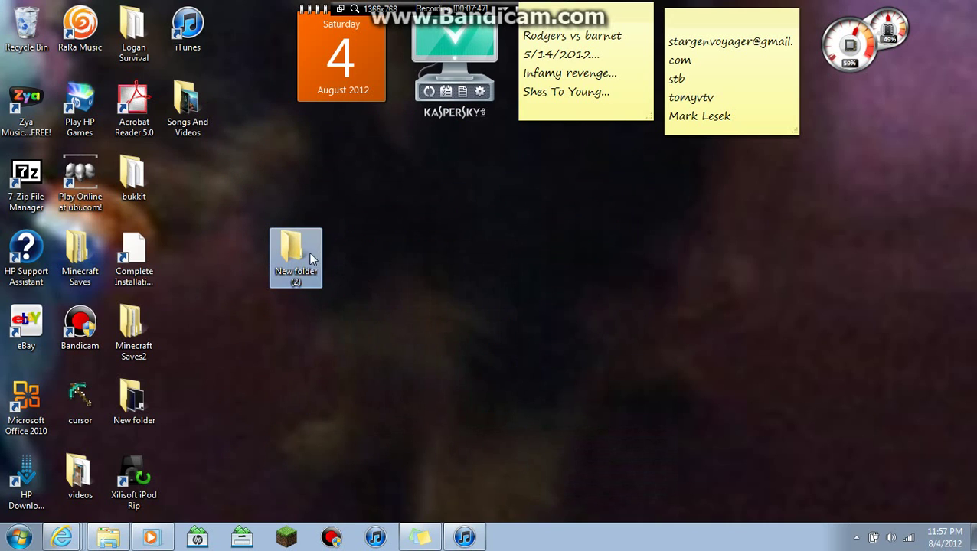
Step: Start pasting the copied Tom and Jerry disc into the new desktop folder, cancelling the transfer and closing the folder window
{"action": "double_click", "coordinate": [303, 254]}
{"action": "right_click", "coordinate": [407, 277]}
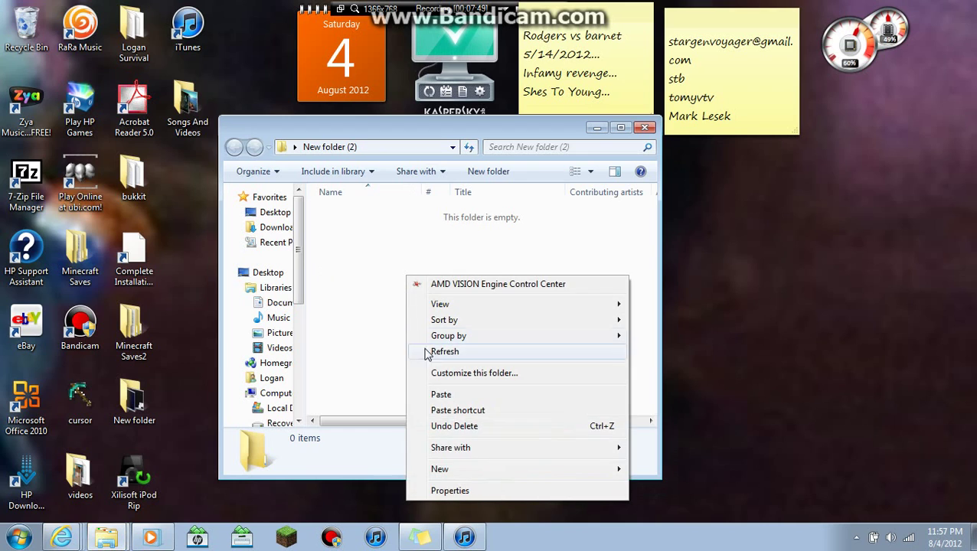
{"action": "left_click", "coordinate": [449, 396]}
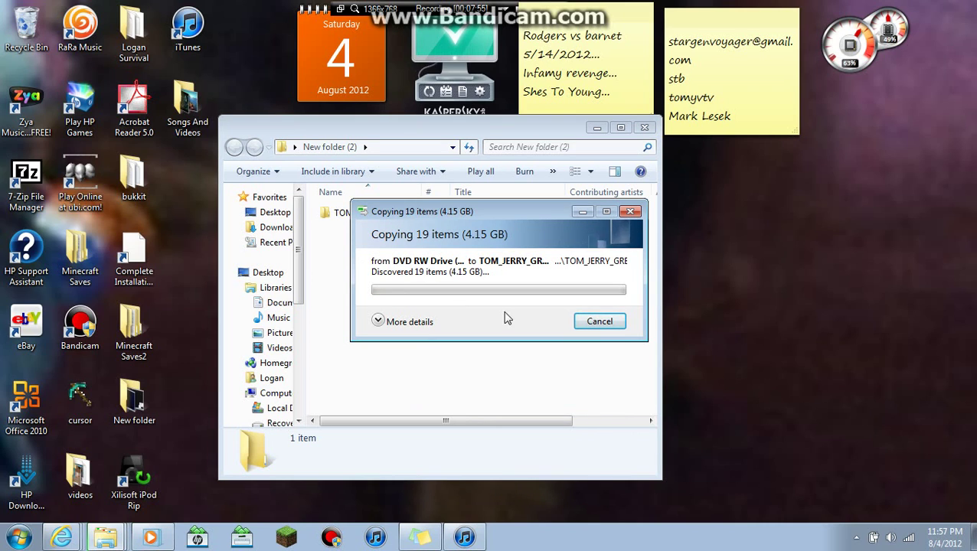
{"action": "left_click", "coordinate": [594, 324]}
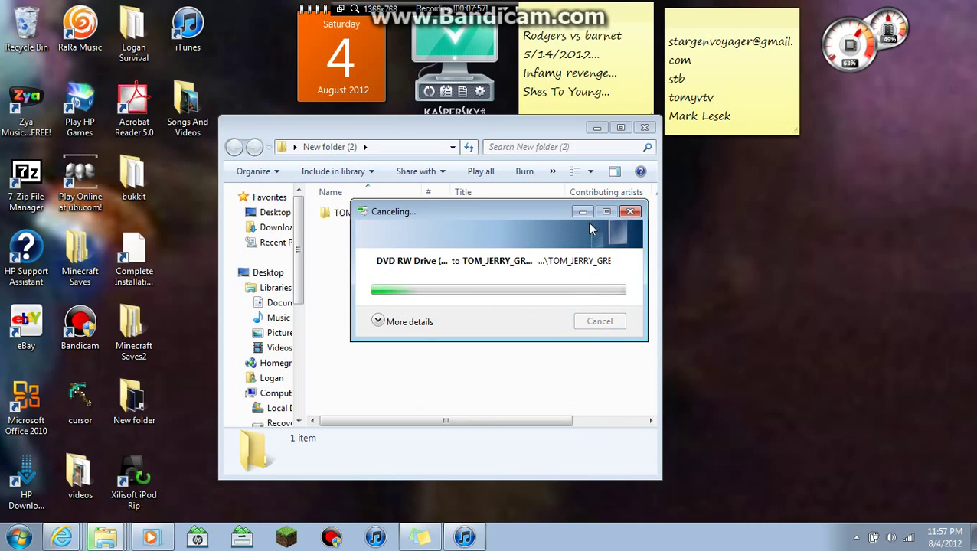
{"action": "left_click", "coordinate": [644, 127]}
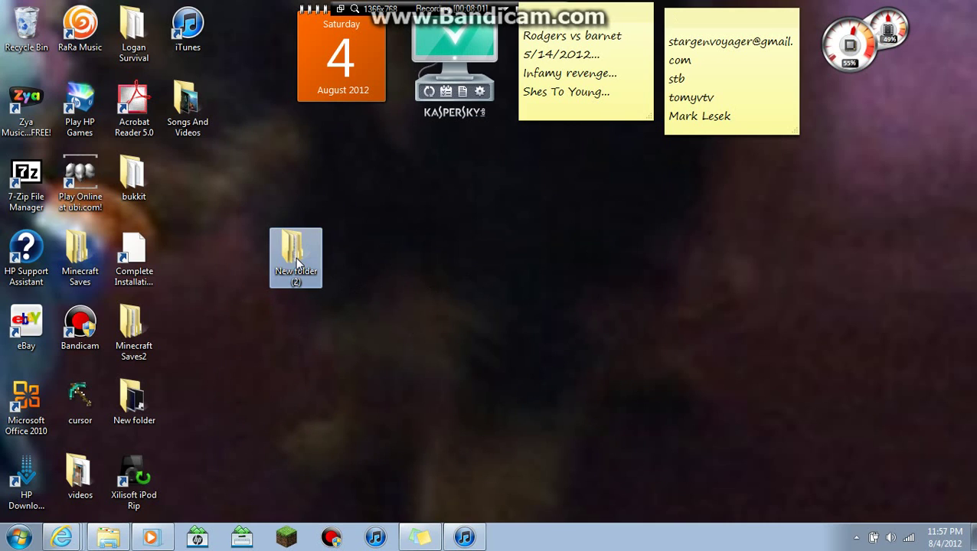
Step: Delete New folder (2) from the desktop and confirm its removal
{"action": "right_click", "coordinate": [298, 264]}
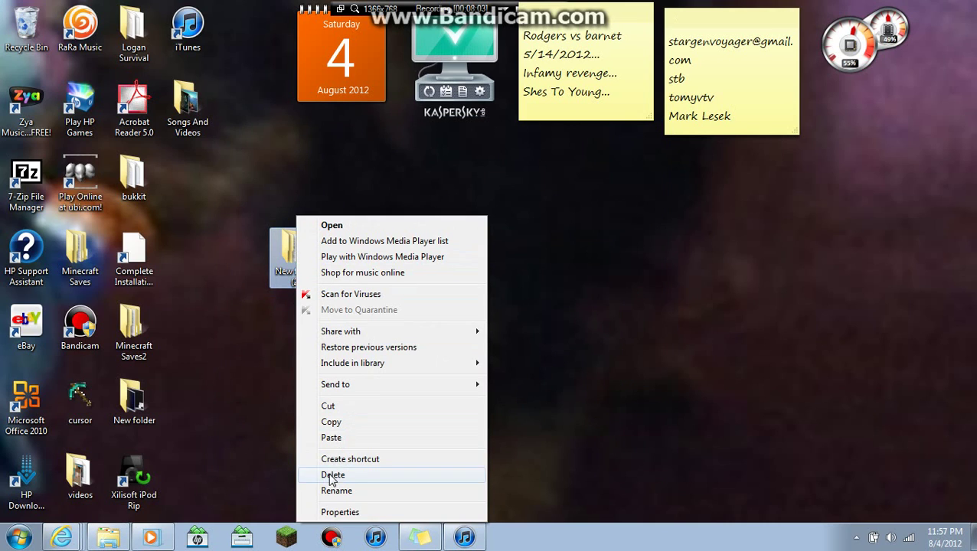
{"action": "left_click", "coordinate": [332, 475]}
{"action": "left_click", "coordinate": [563, 320]}
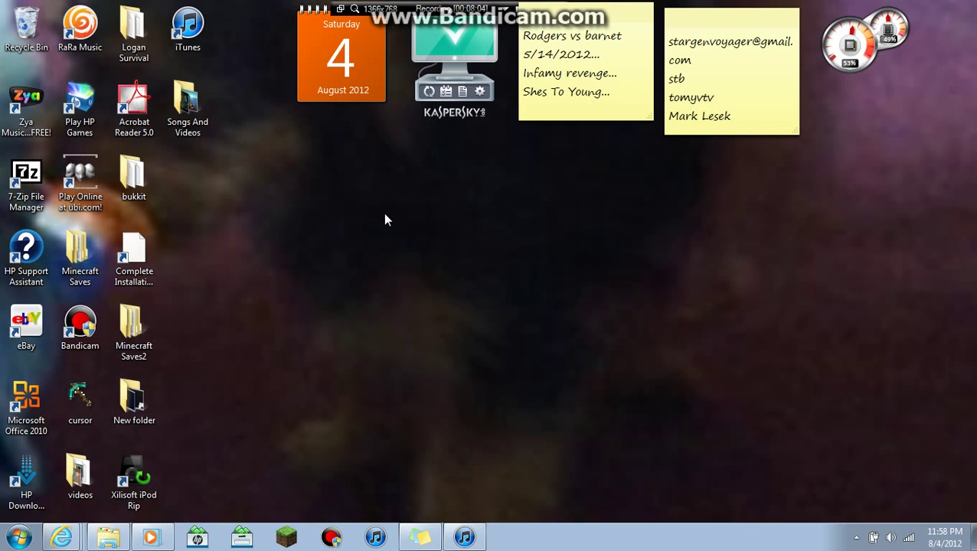
{"action": "left_click_drag", "start_coordinate": [381, 210], "coordinate": [214, 529]}
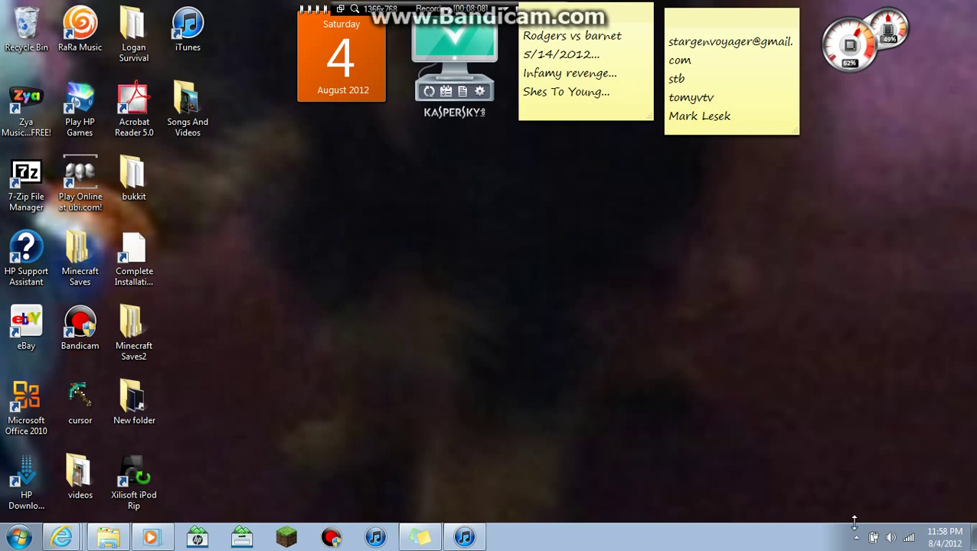